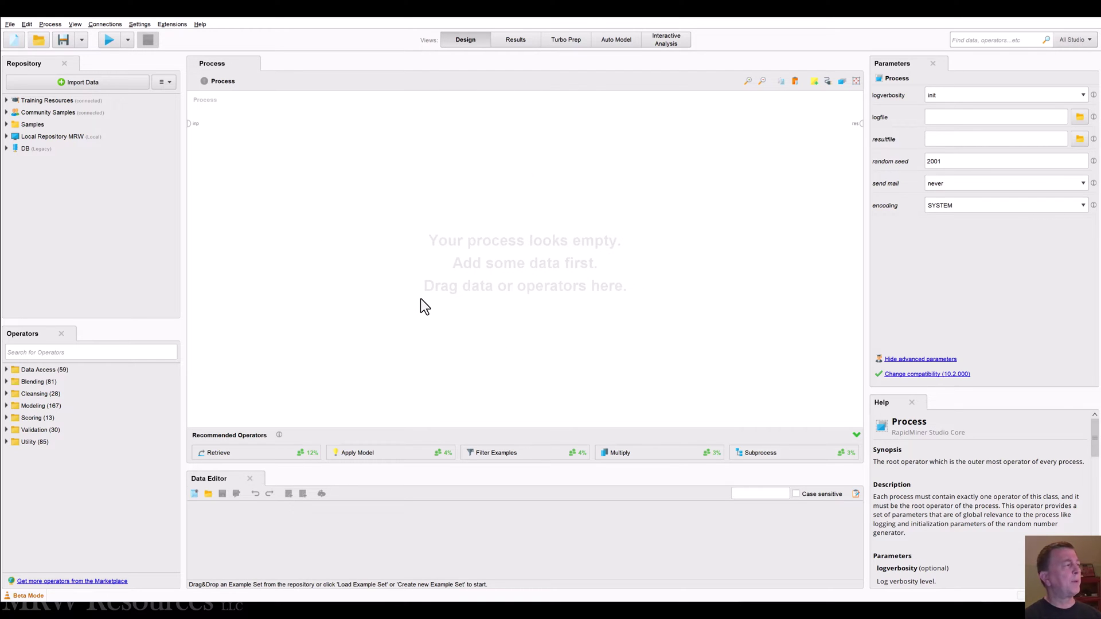
pyautogui.moveTo(167, 405); pyautogui.dragTo(258, 356)
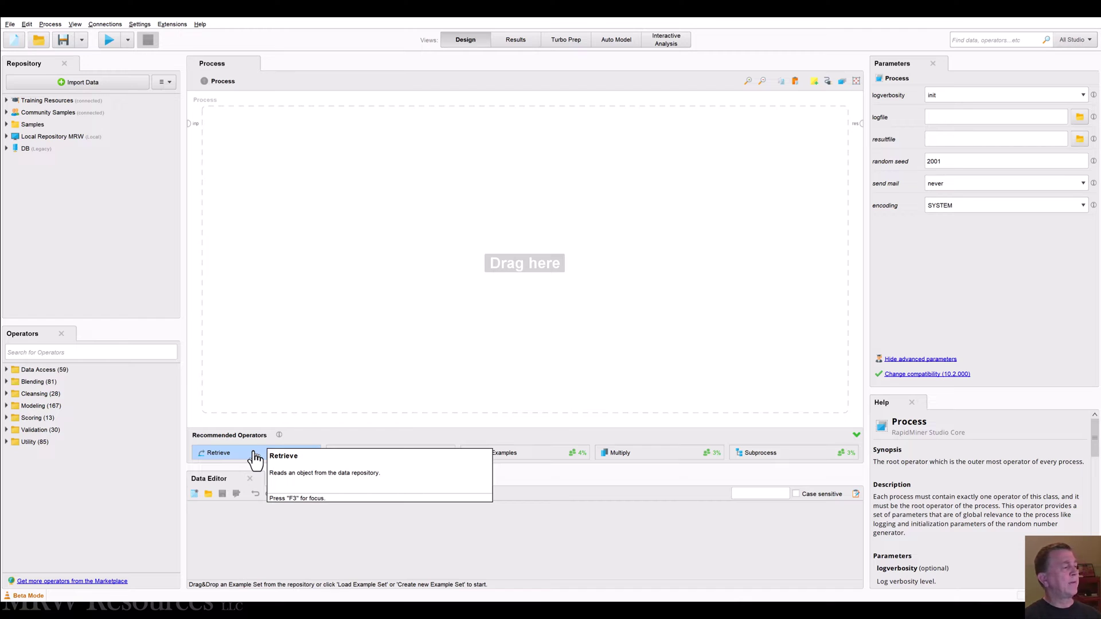
pyautogui.moveTo(255, 459); pyautogui.dragTo(284, 456)
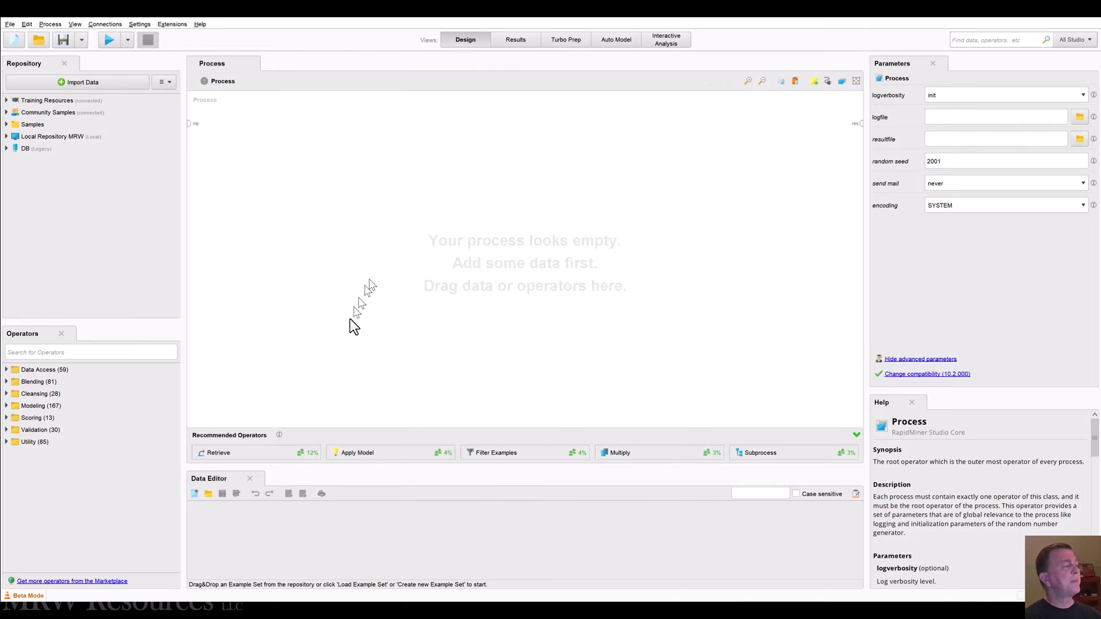
pyautogui.moveTo(247, 461); pyautogui.dragTo(314, 451)
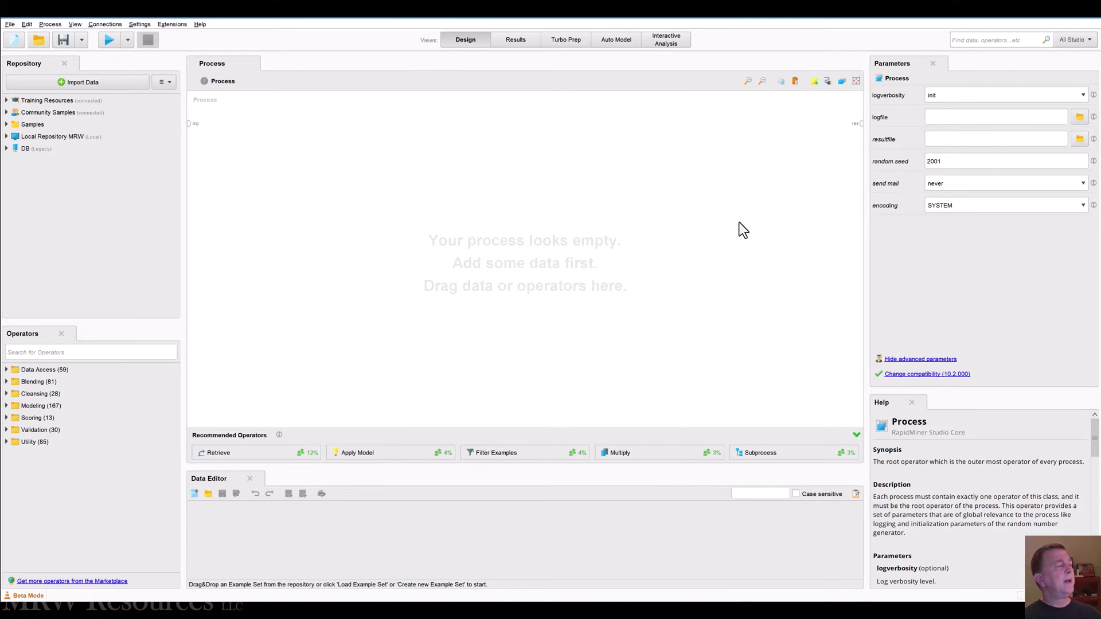
# - Place a Retrieve operator on the empty process canvas and delete it again
pyautogui.moveTo(269, 454); pyautogui.dragTo(253, 134)
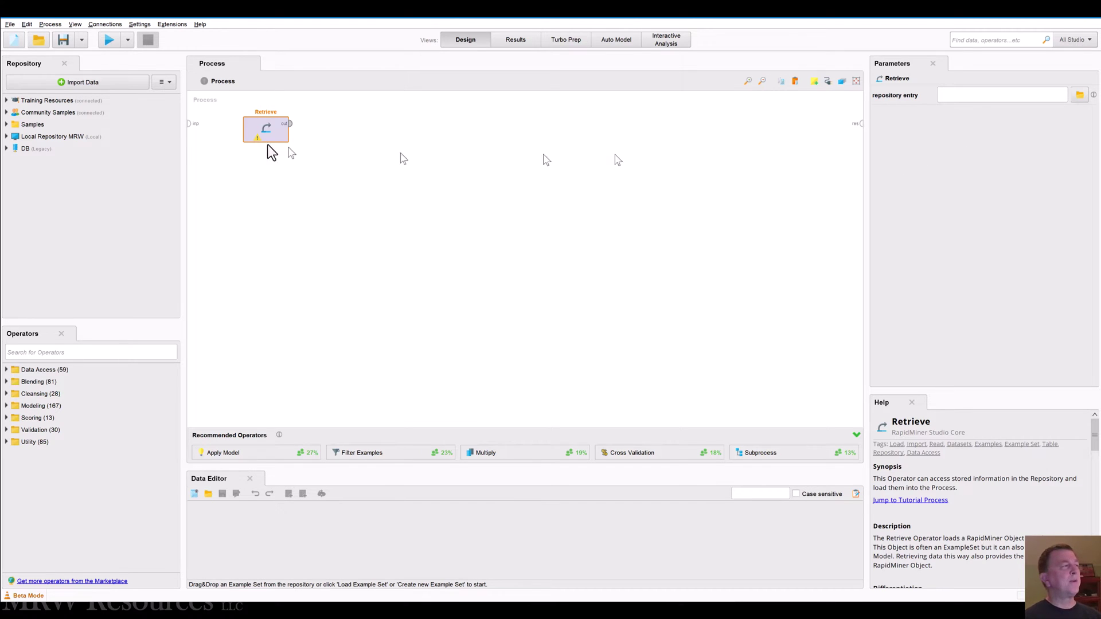
pyautogui.press('Delete')
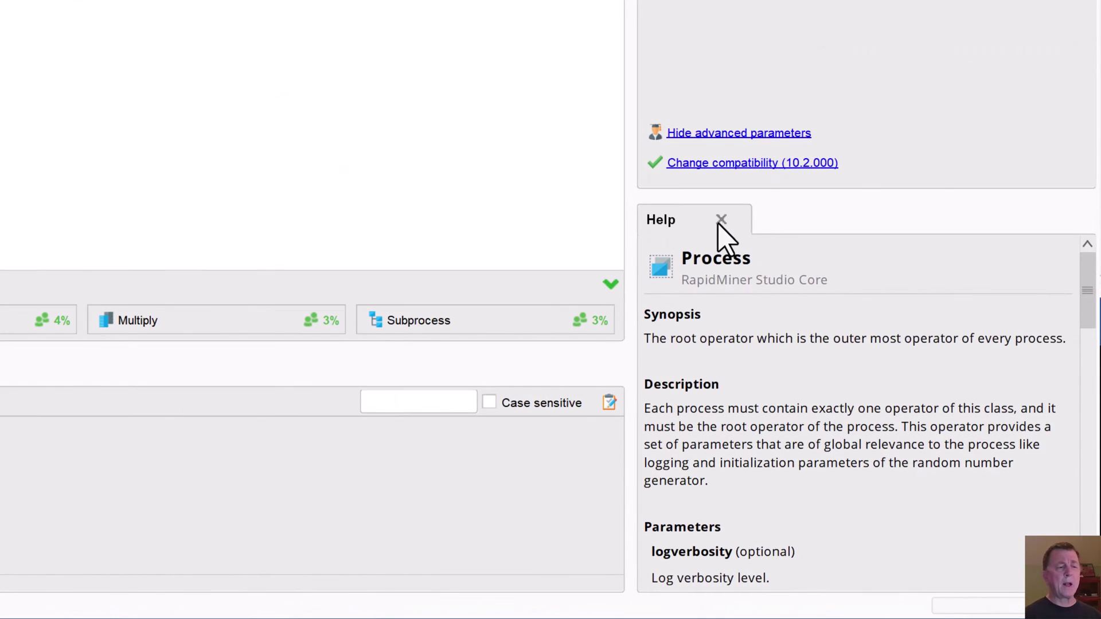
# - Close the Help panel and show it again
pyautogui.click(722, 220)
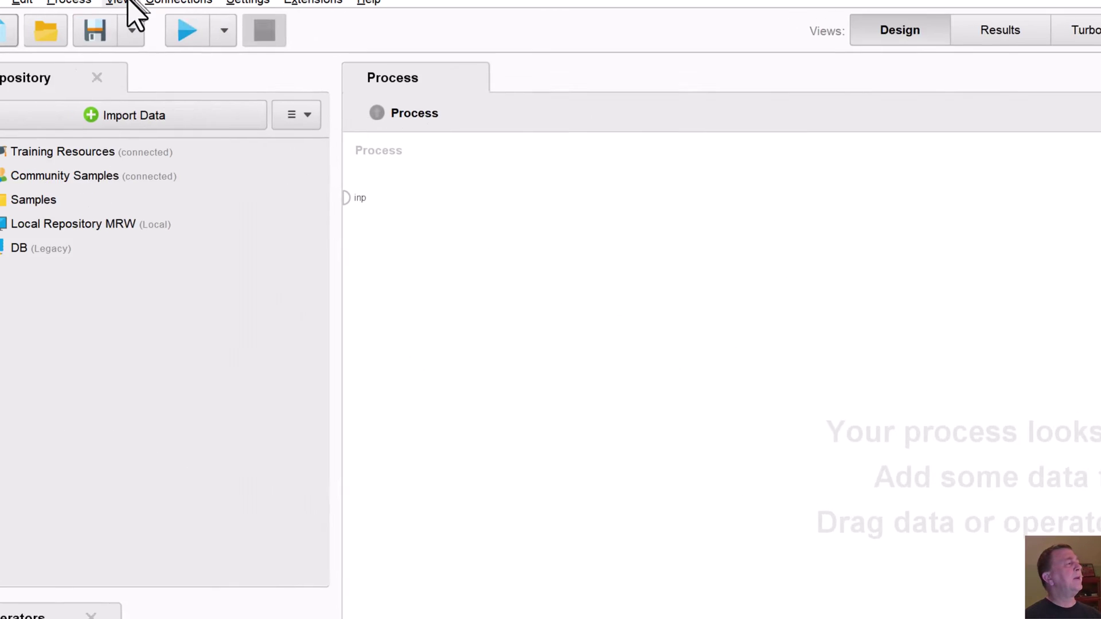
pyautogui.click(163, 12)
pyautogui.moveTo(150, 65)
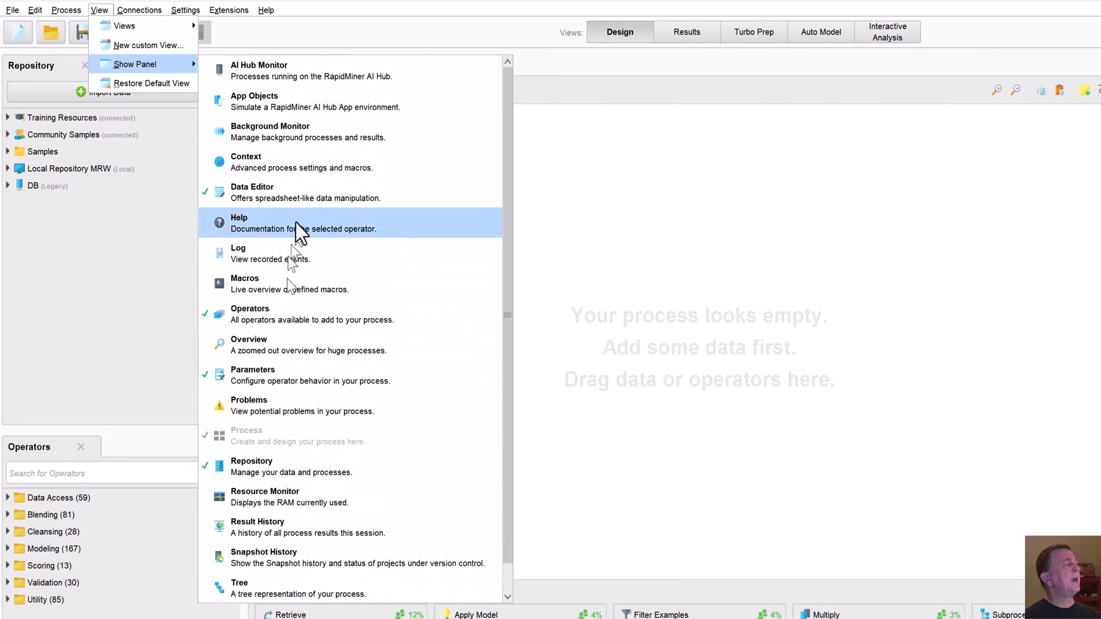
pyautogui.click(422, 65)
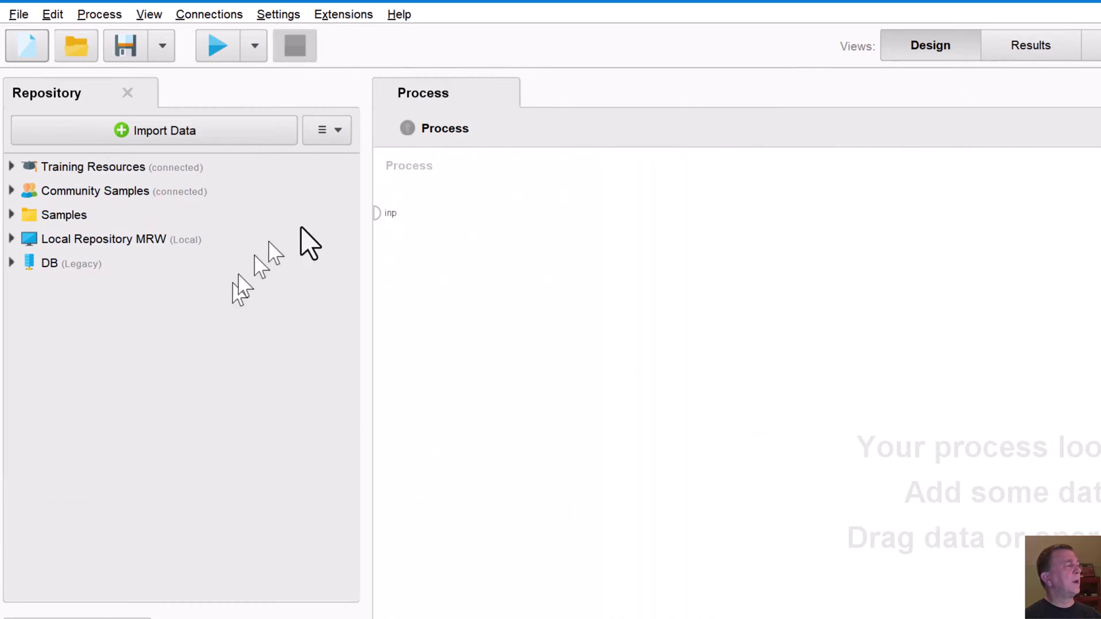
# - Restore the default view of the Design workspace
pyautogui.click(150, 15)
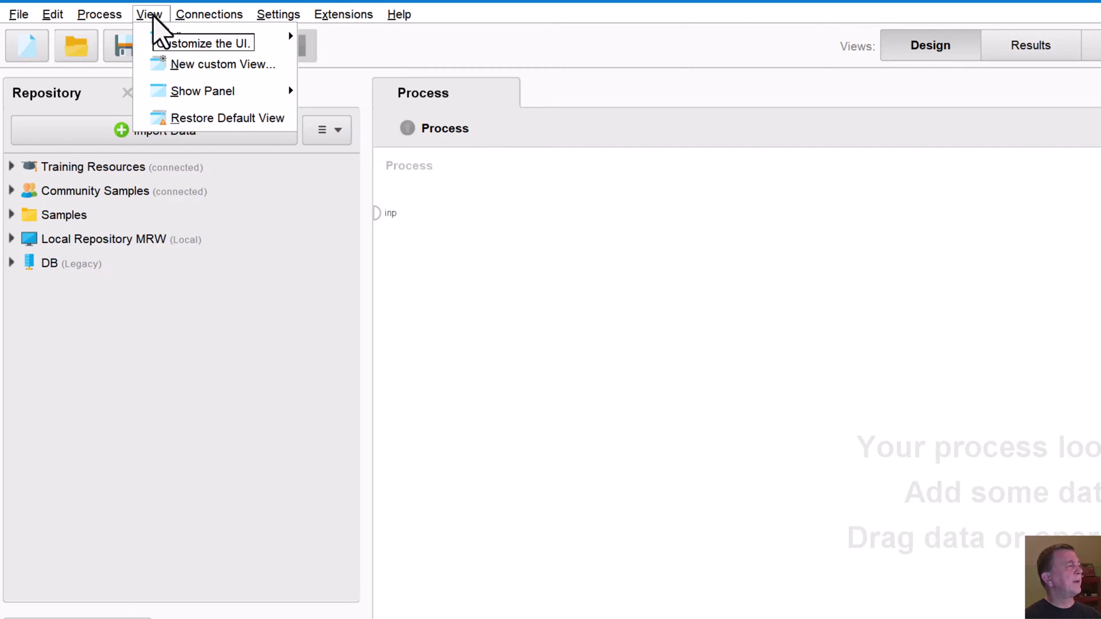
pyautogui.click(196, 118)
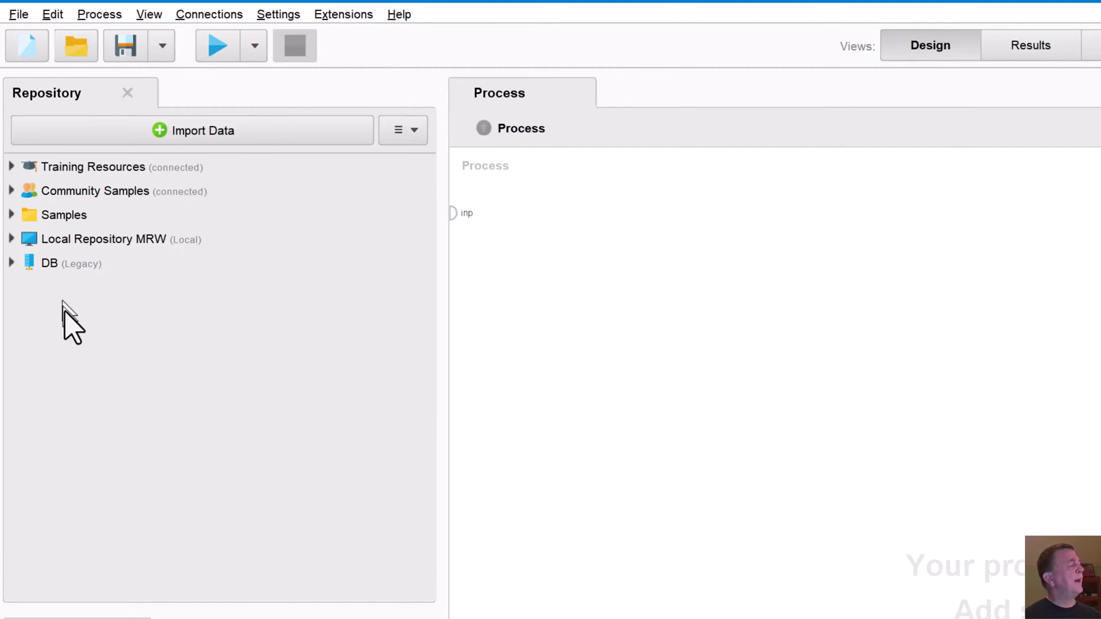
# - Examine the data folder inside the Samples repository and the storage location of Local Repository MRW
pyautogui.click(10, 215)
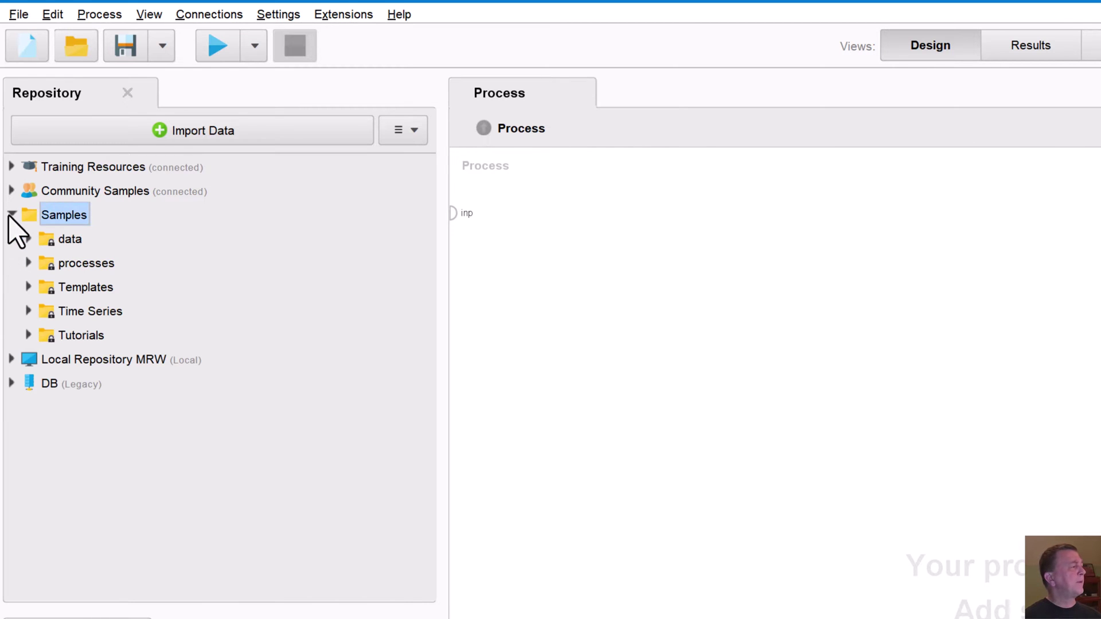
pyautogui.click(28, 238)
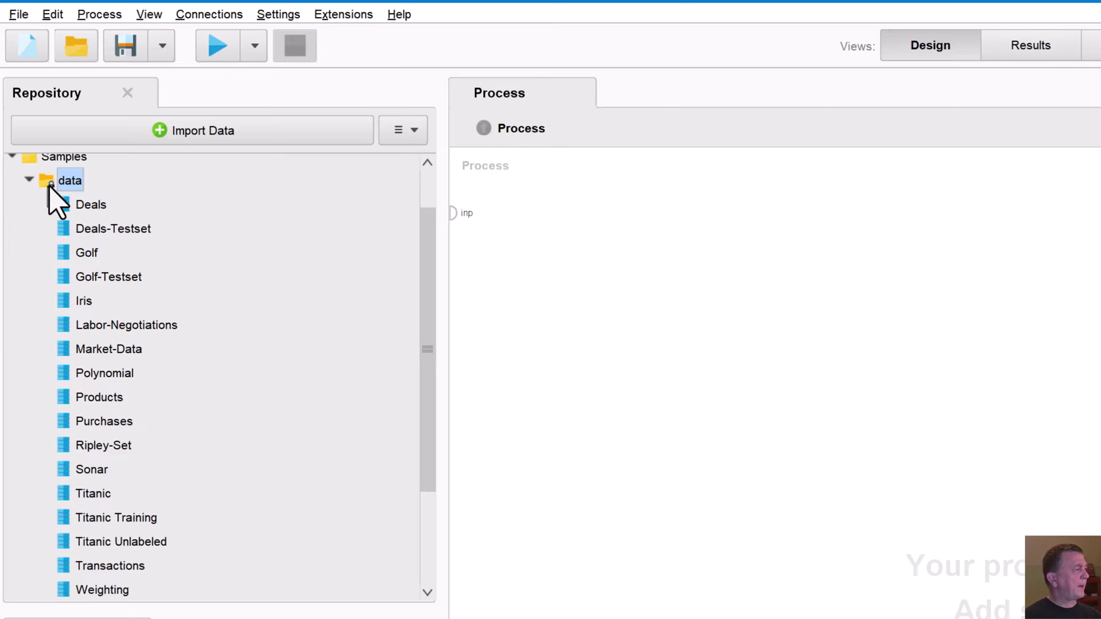
pyautogui.click(29, 180)
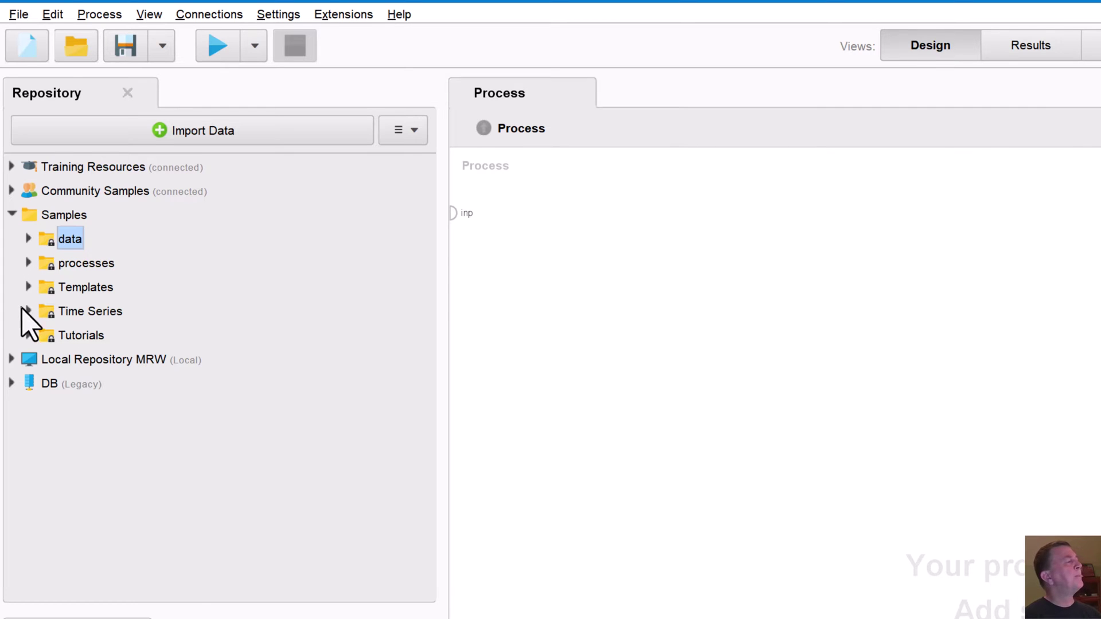
pyautogui.click(13, 214)
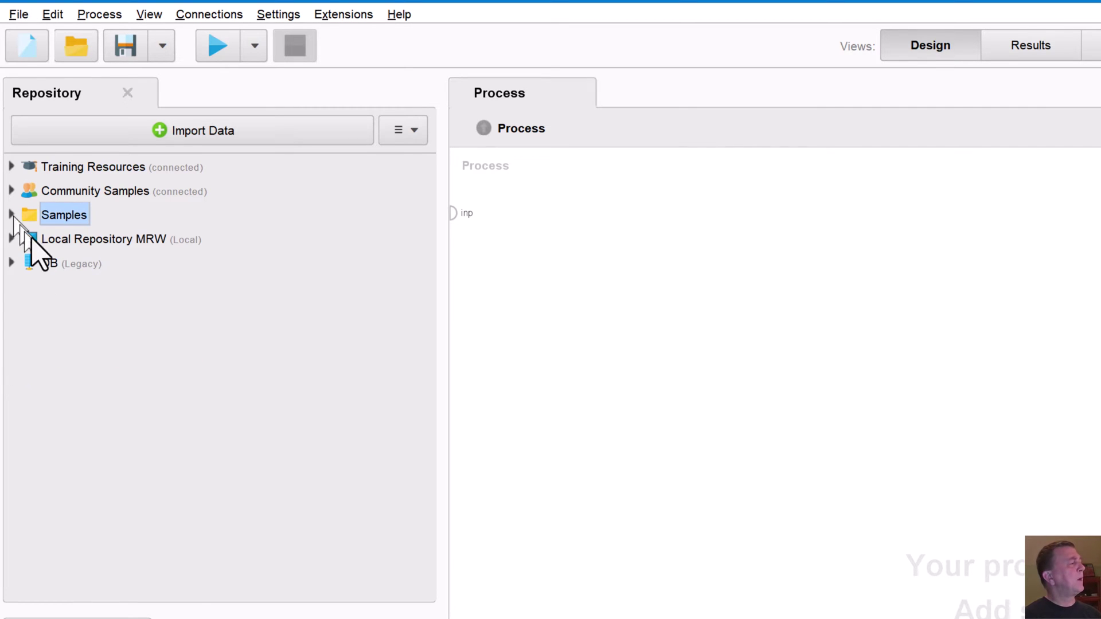
pyautogui.click(89, 239)
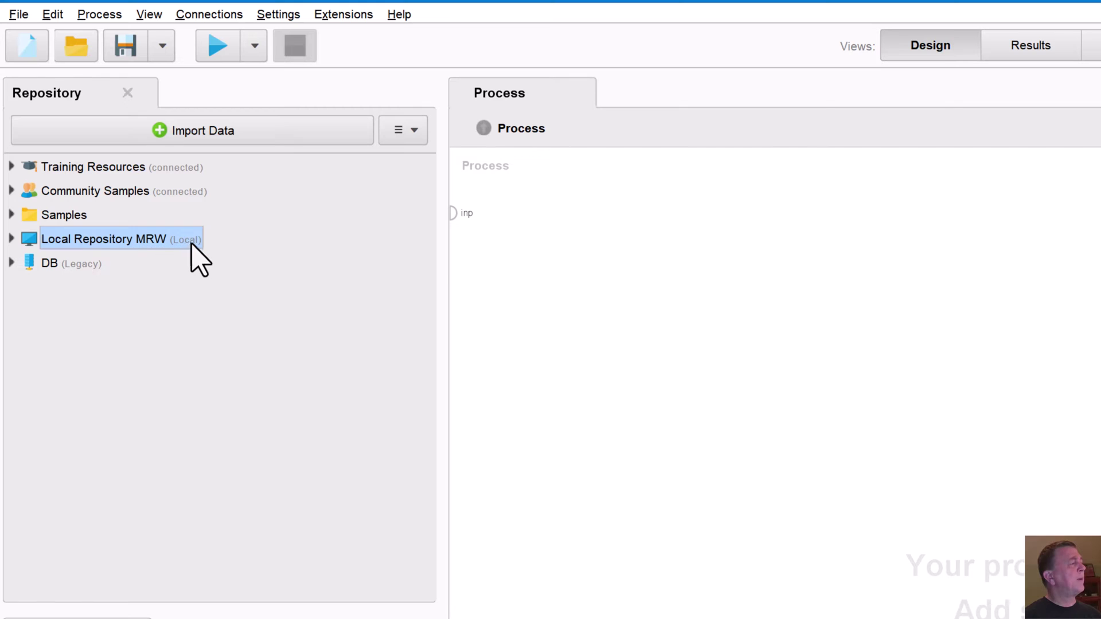
pyautogui.moveTo(193, 245)
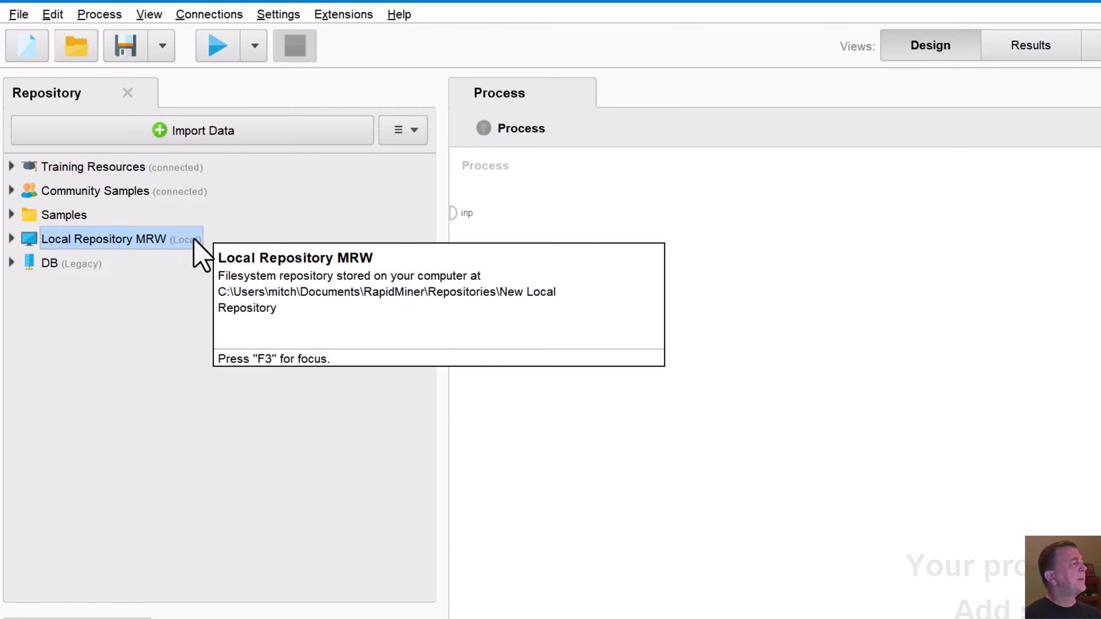
# - Look through the top-level folders of the Training Resources, Community Samples and Samples repositories, collapsing each one again
pyautogui.click(12, 166)
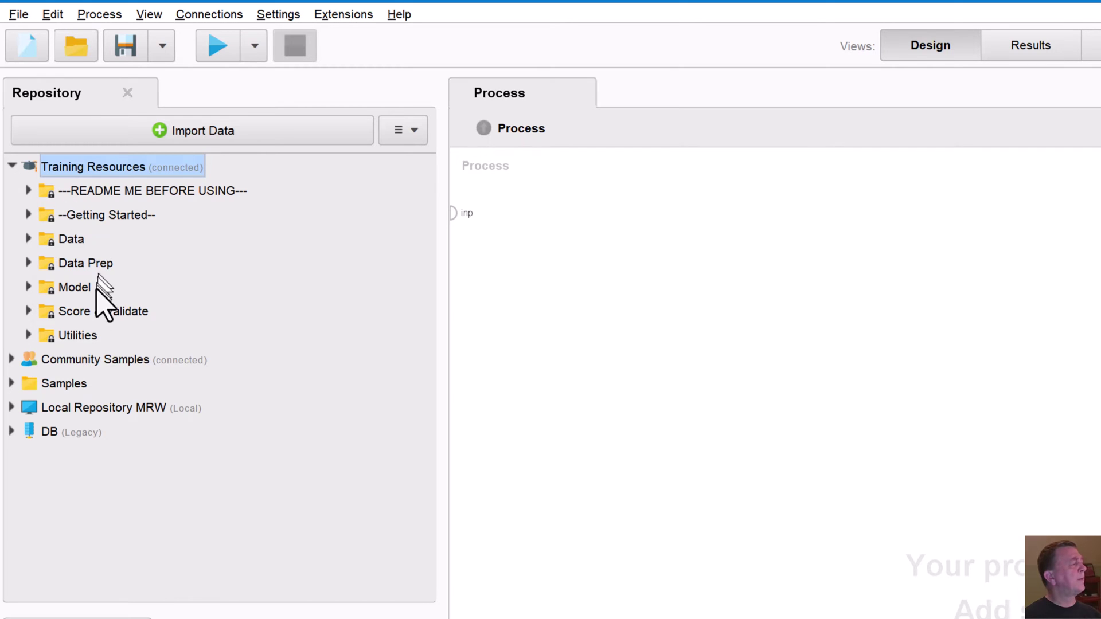
pyautogui.click(11, 167)
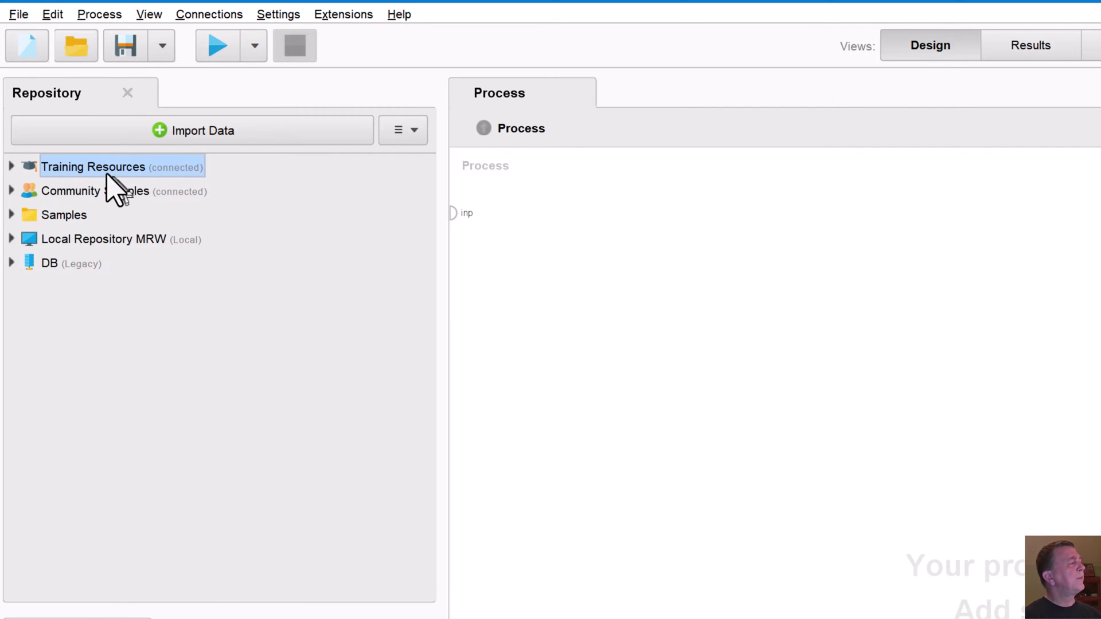
pyautogui.moveTo(86, 172)
pyautogui.click(12, 191)
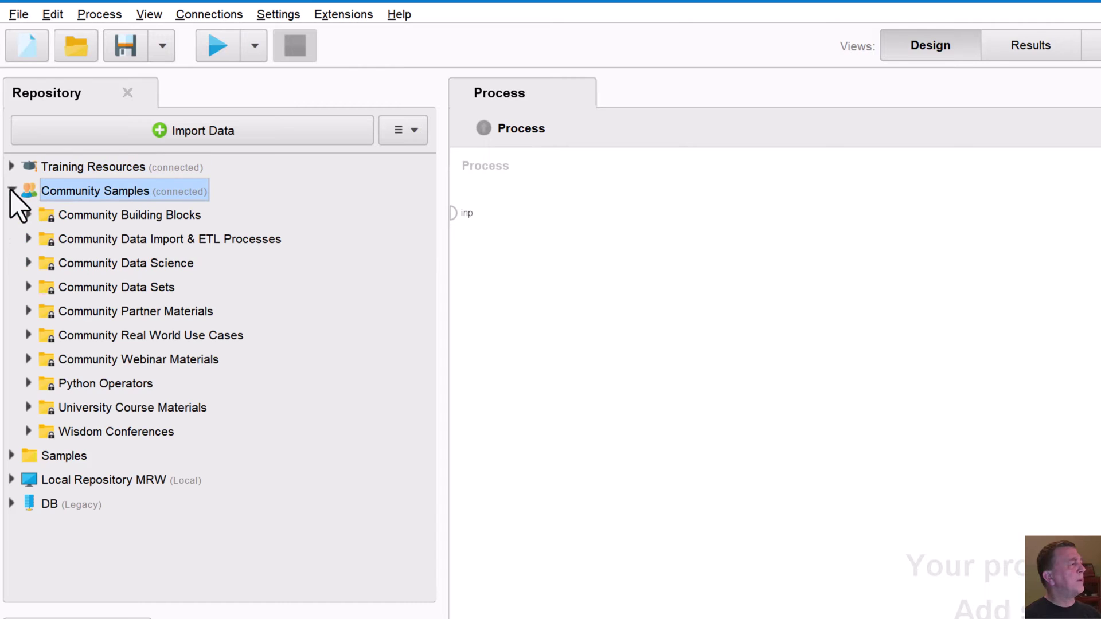
pyautogui.click(11, 191)
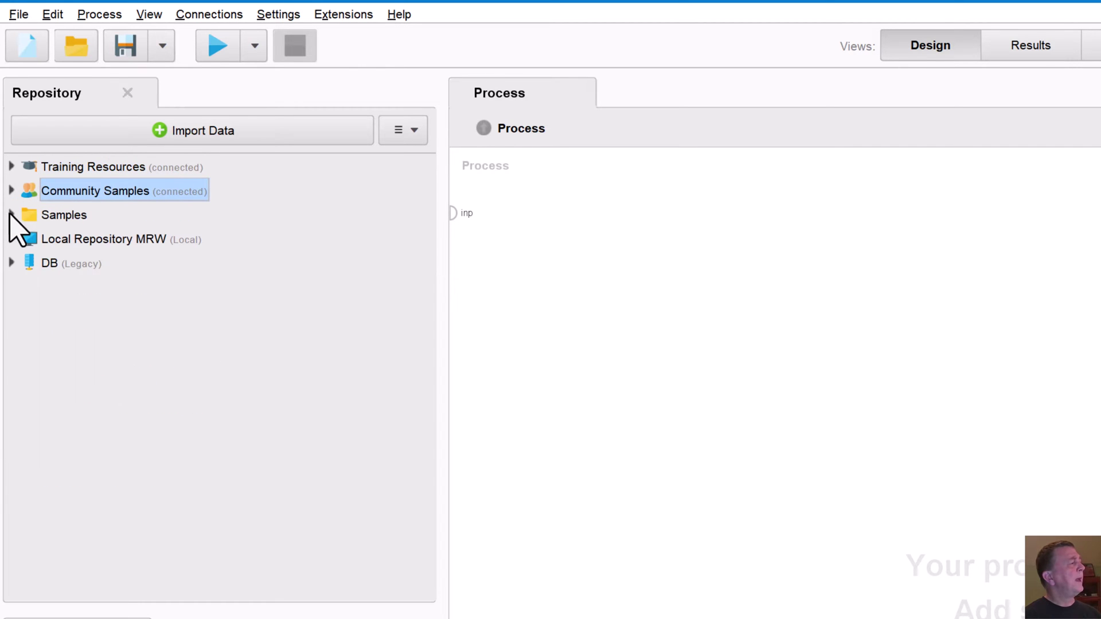
pyautogui.click(11, 214)
pyautogui.click(11, 215)
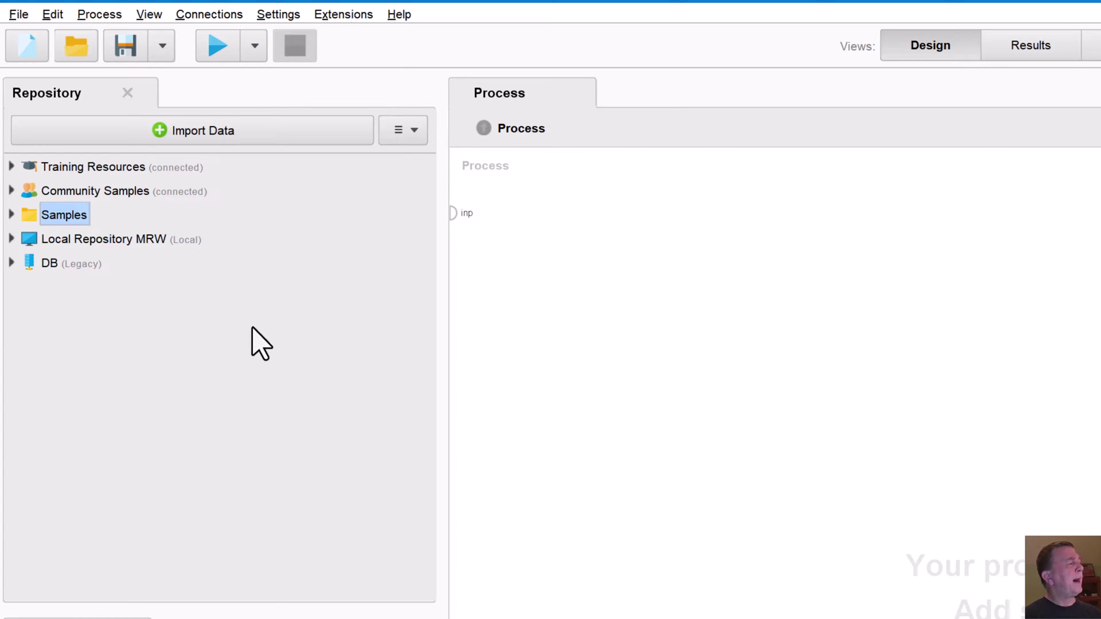
# - Create a new local repository with the alias Local Repository MRW 2 in the default location
pyautogui.click(419, 135)
pyautogui.click(436, 156)
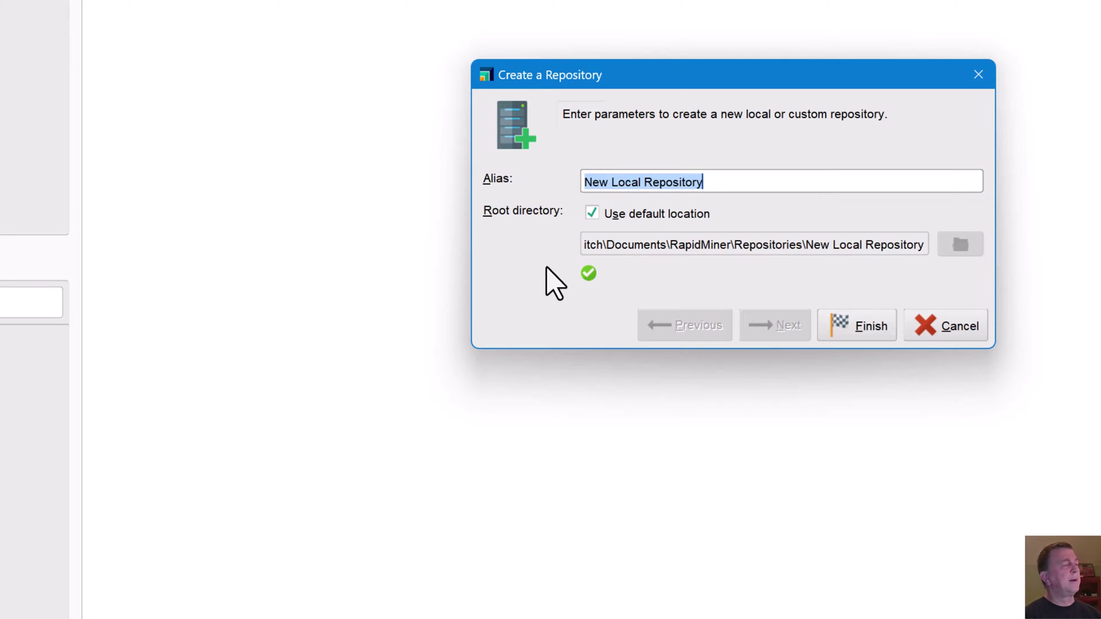
pyautogui.write('Local Repository MRW 2')
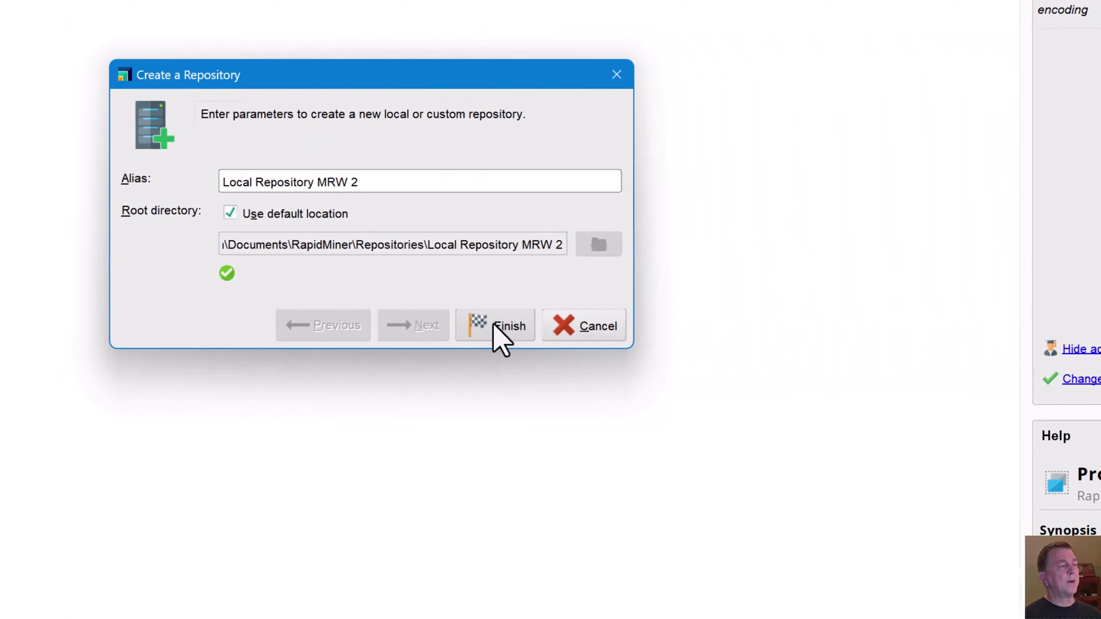
pyautogui.click(492, 327)
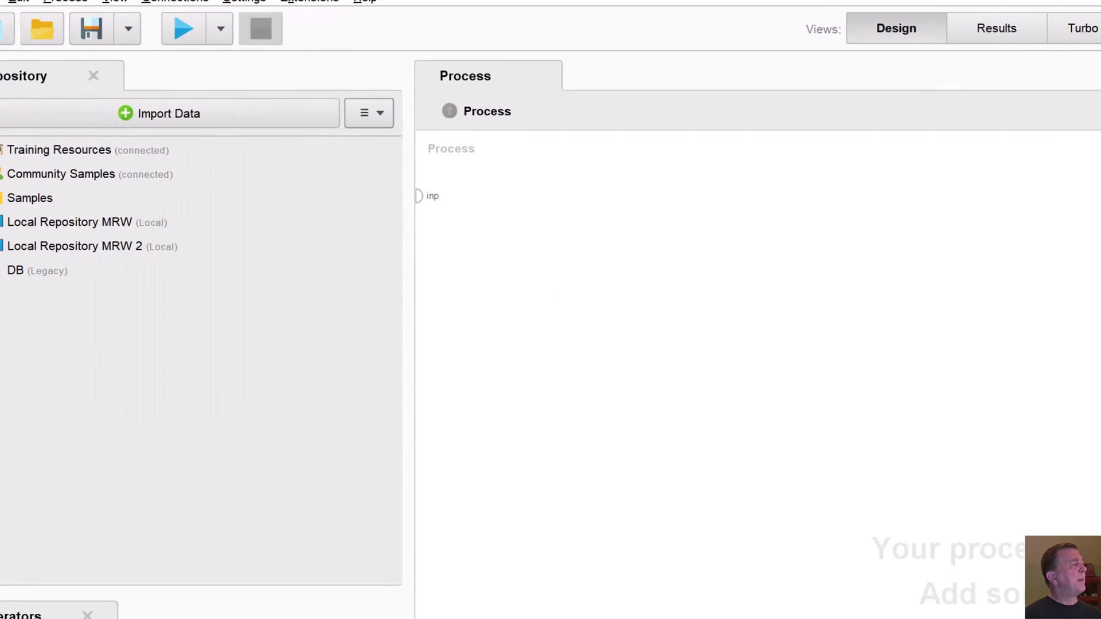
# - Expand Local Repository MRW 2 and create a subfolder named Data Sources in it
pyautogui.doubleClick(69, 263)
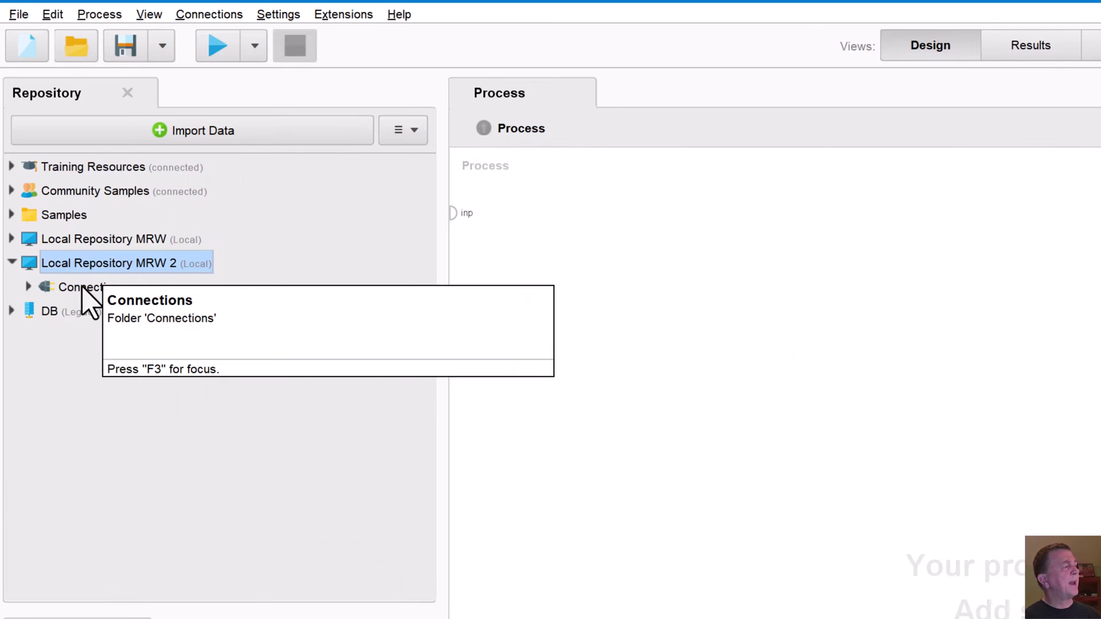
pyautogui.click(30, 287)
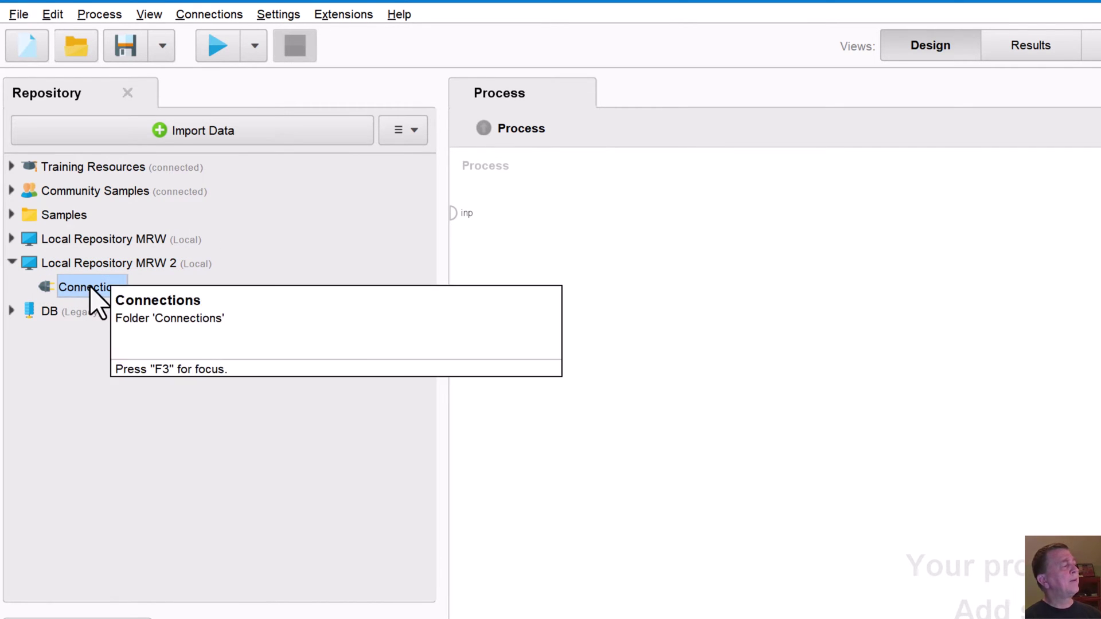
pyautogui.click(87, 265)
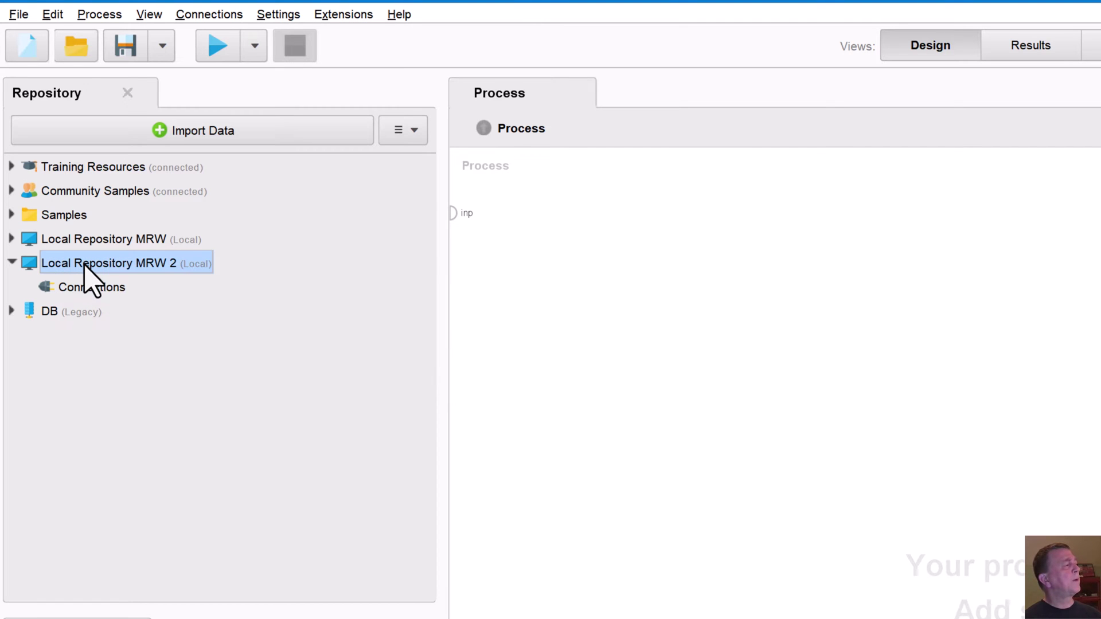
pyautogui.rightClick(87, 265)
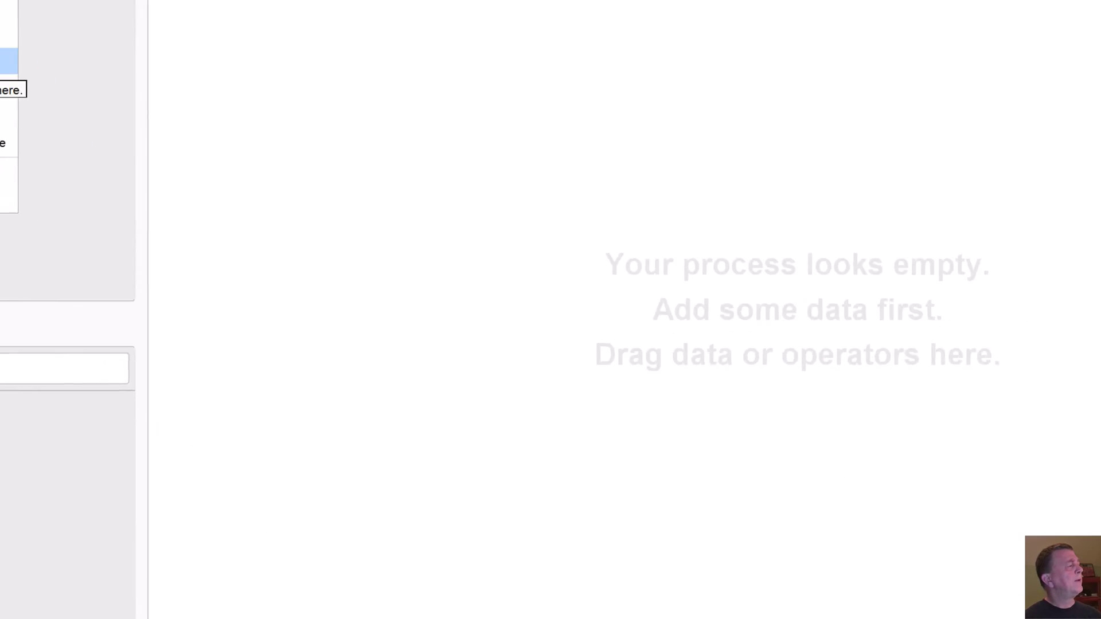
pyautogui.click(164, 363)
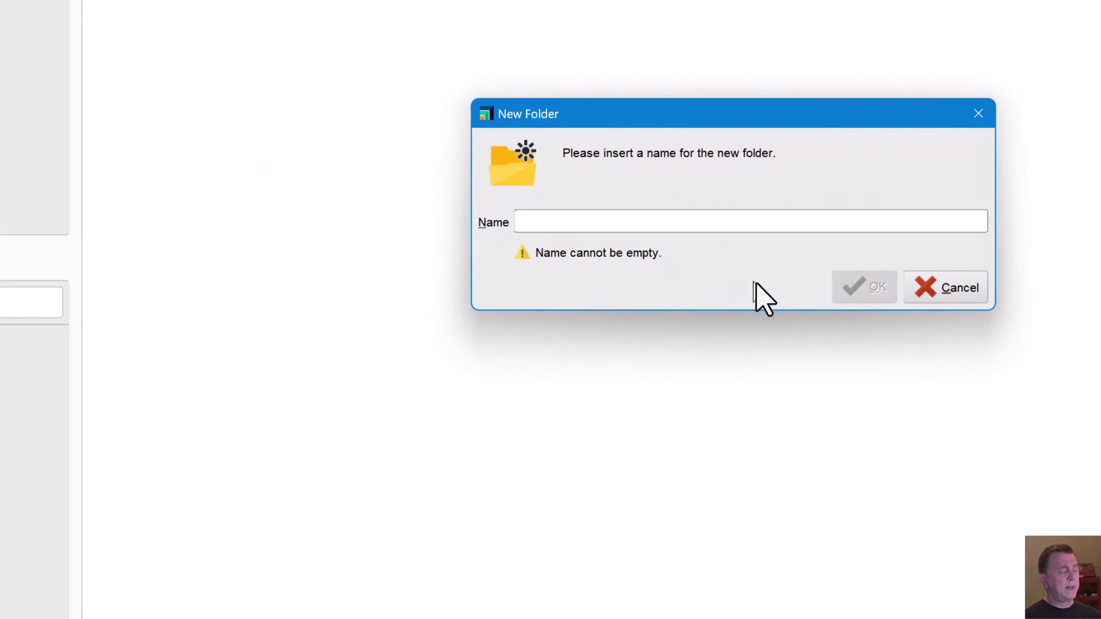
pyautogui.write('Data Sources')
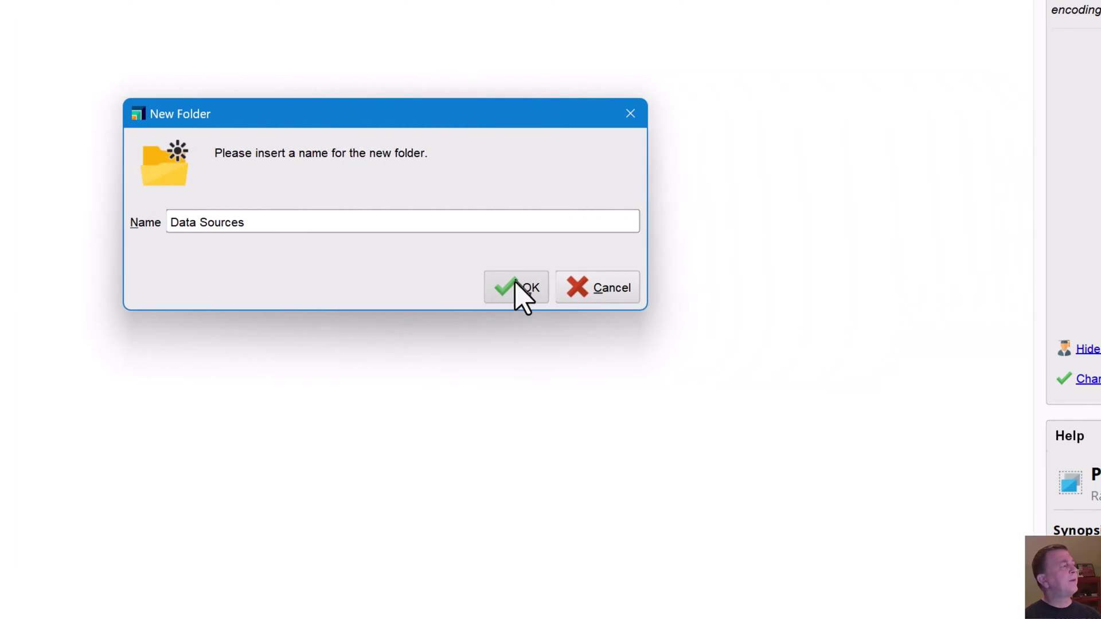
pyautogui.click(866, 288)
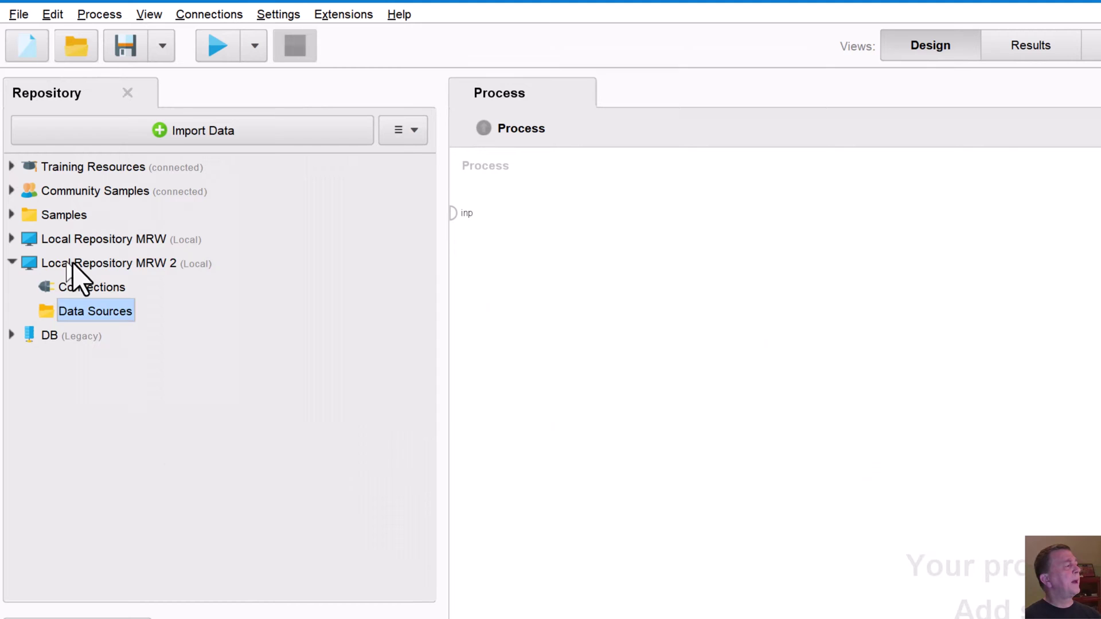
# - Create a subfolder named Processes in Local Repository MRW 2
pyautogui.rightClick(77, 265)
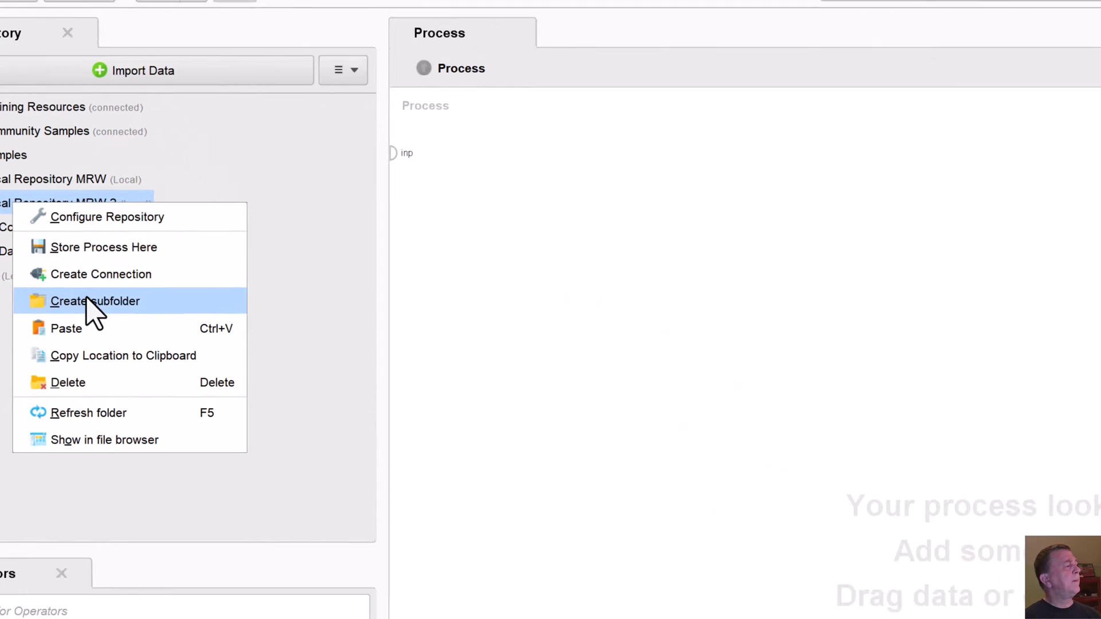
pyautogui.click(150, 361)
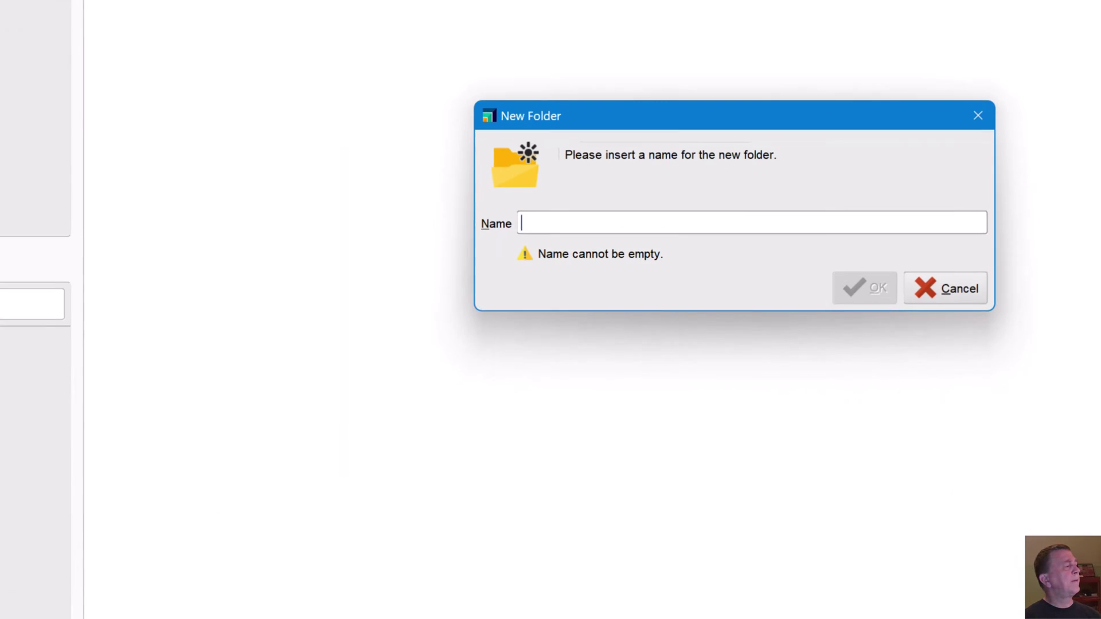
pyautogui.write('P')
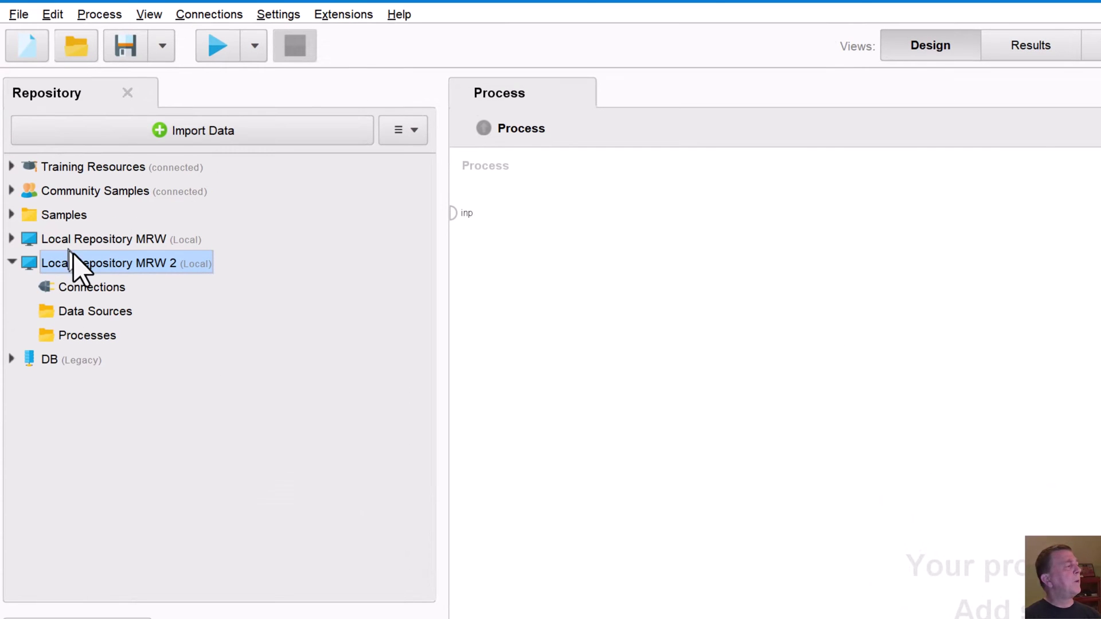
# - Create a subfolder named Models in Local Repository MRW 2
pyautogui.rightClick(77, 260)
pyautogui.click(152, 356)
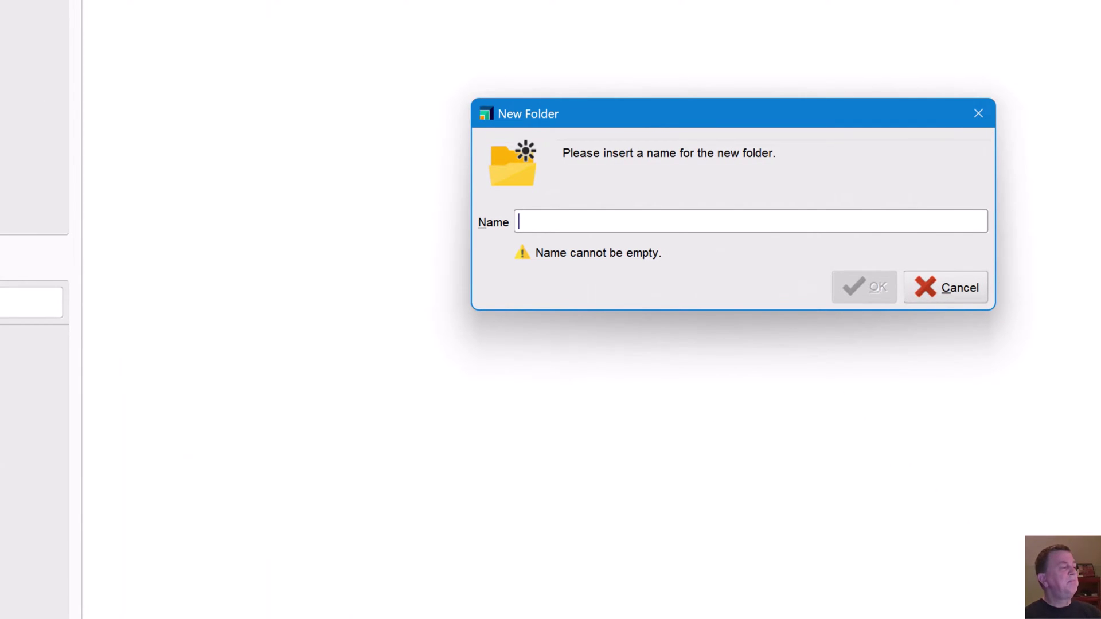
pyautogui.write('Models')
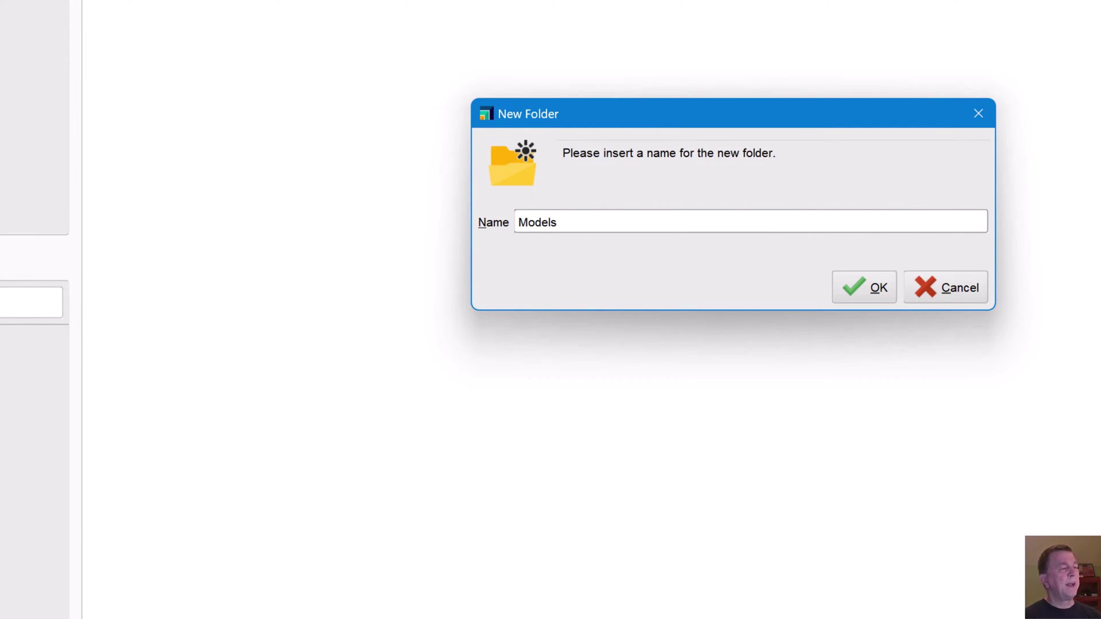
pyautogui.click(862, 289)
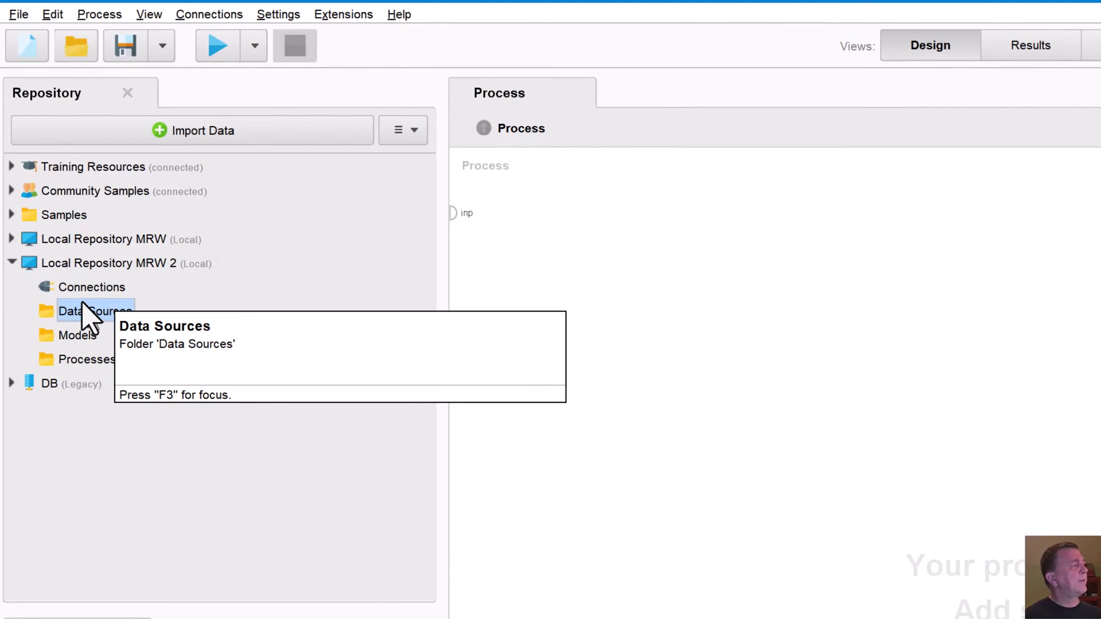
# - Delete Local Repository MRW 2 and expand Local Repository MRW to show its folders
pyautogui.rightClick(98, 262)
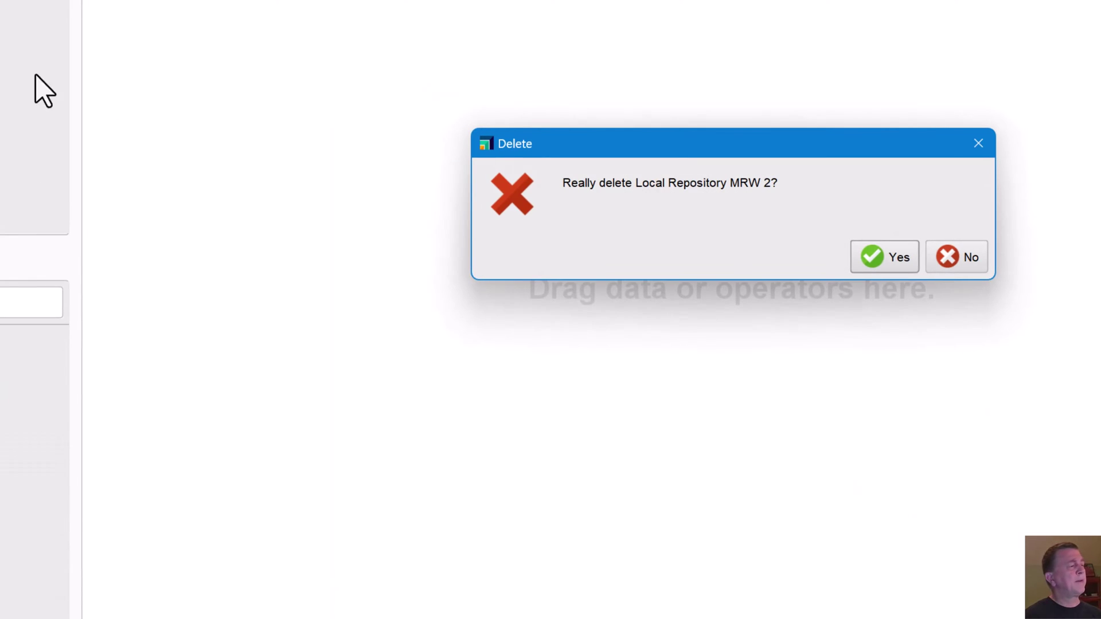
pyautogui.click(883, 260)
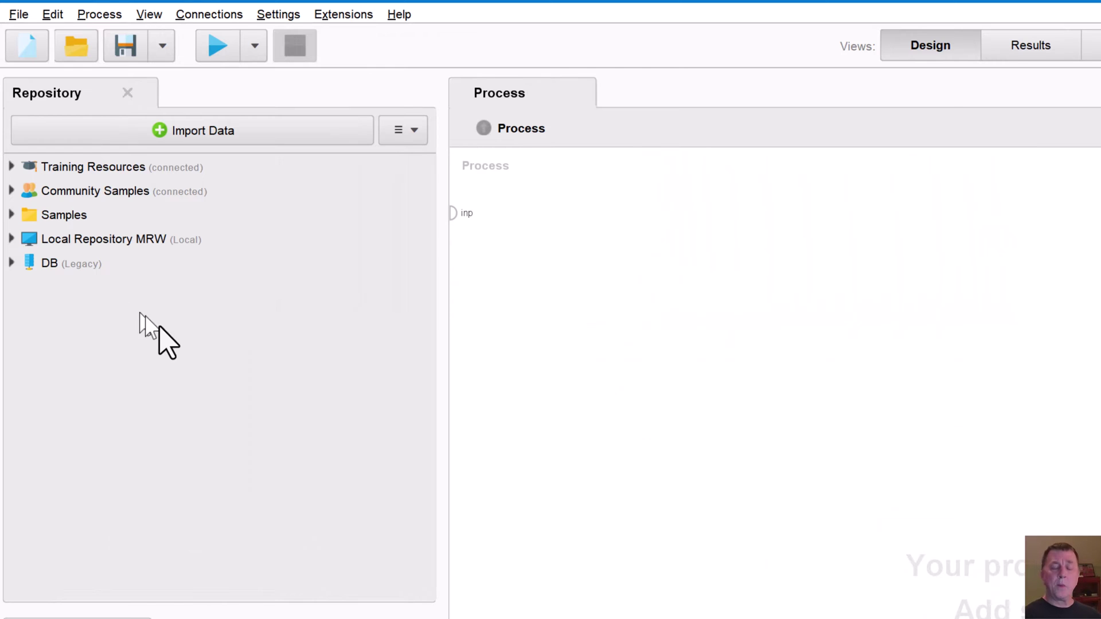
pyautogui.click(12, 239)
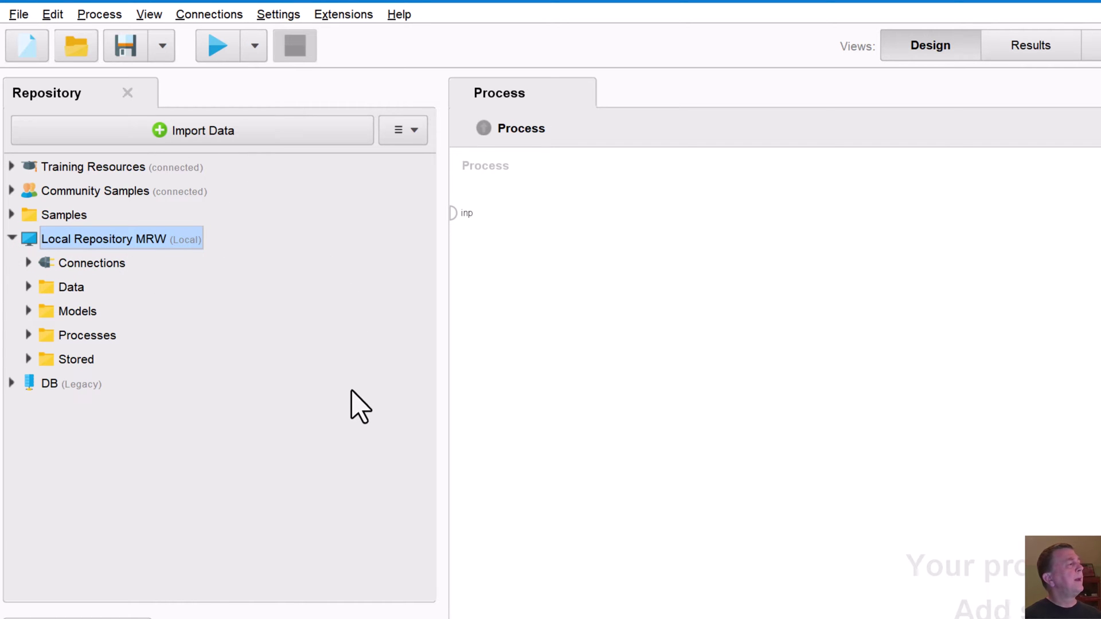
# - Start importing data from My Computer and browse to the Downloads folder
pyautogui.click(241, 138)
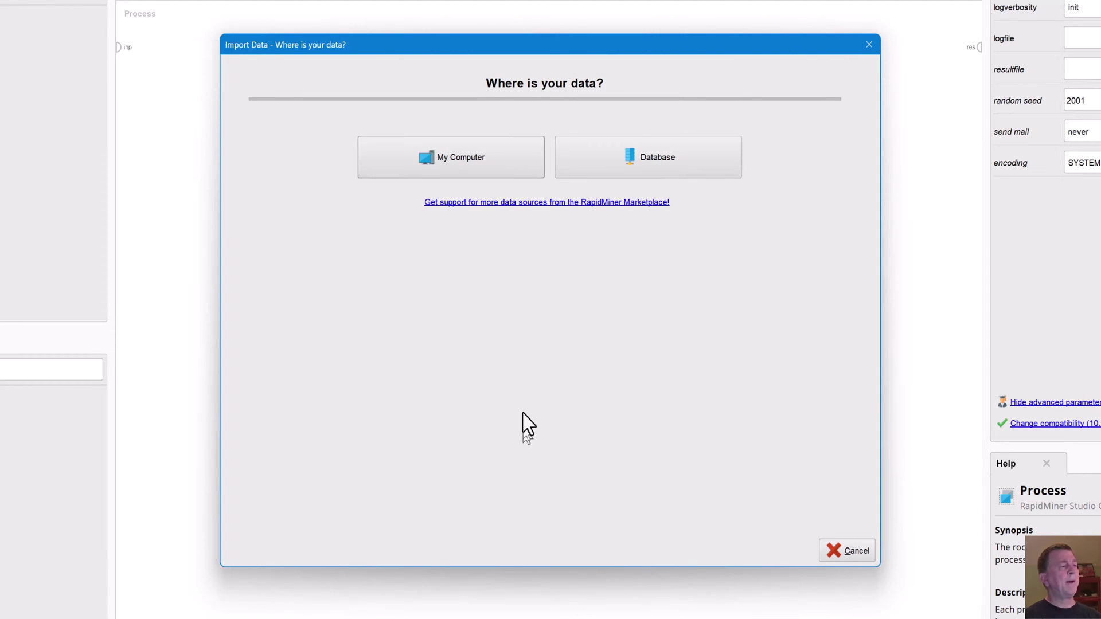
pyautogui.click(446, 167)
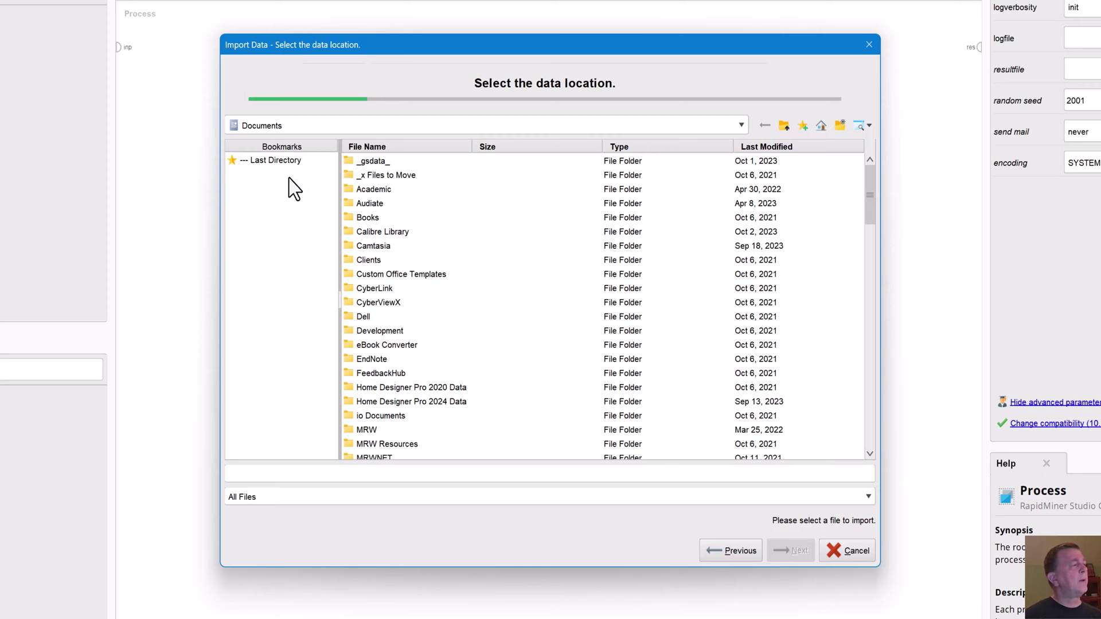
pyautogui.click(784, 126)
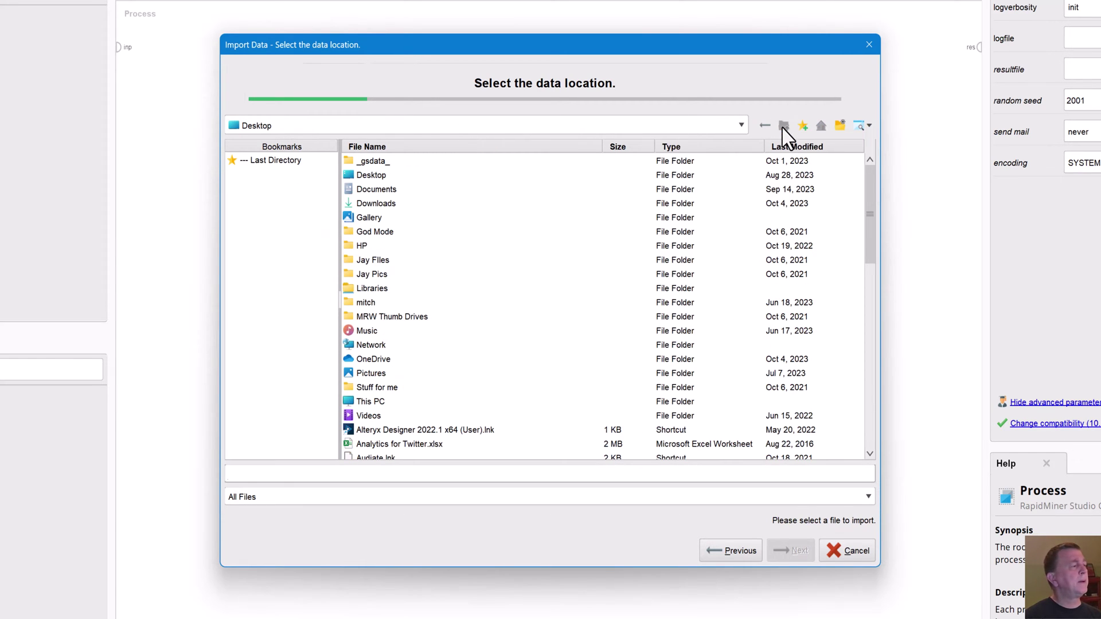
pyautogui.click(365, 205)
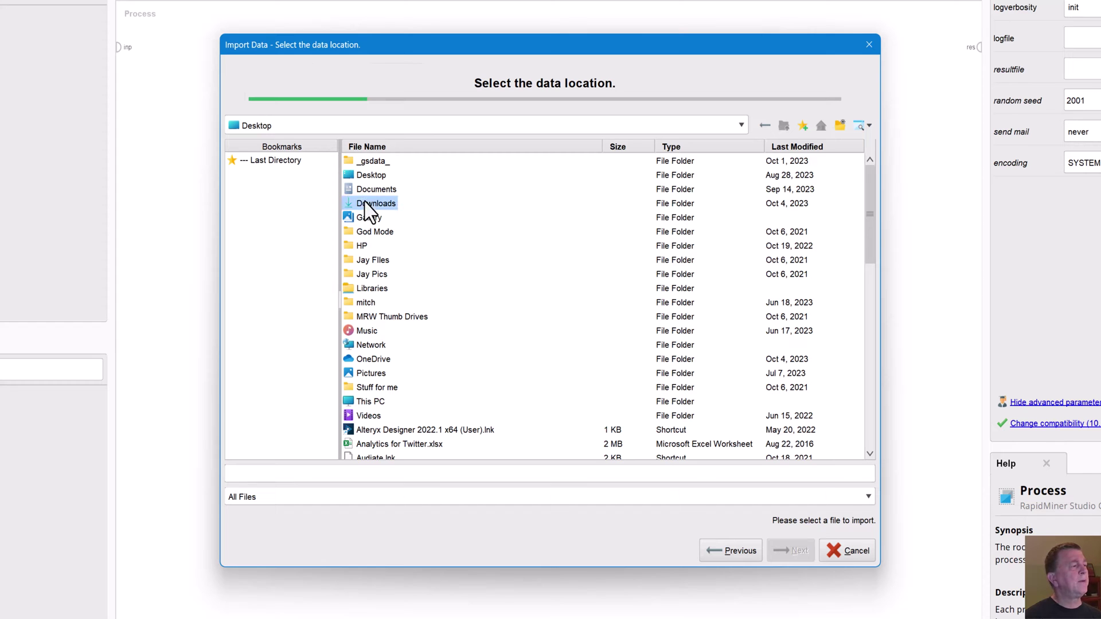
pyautogui.doubleClick(365, 204)
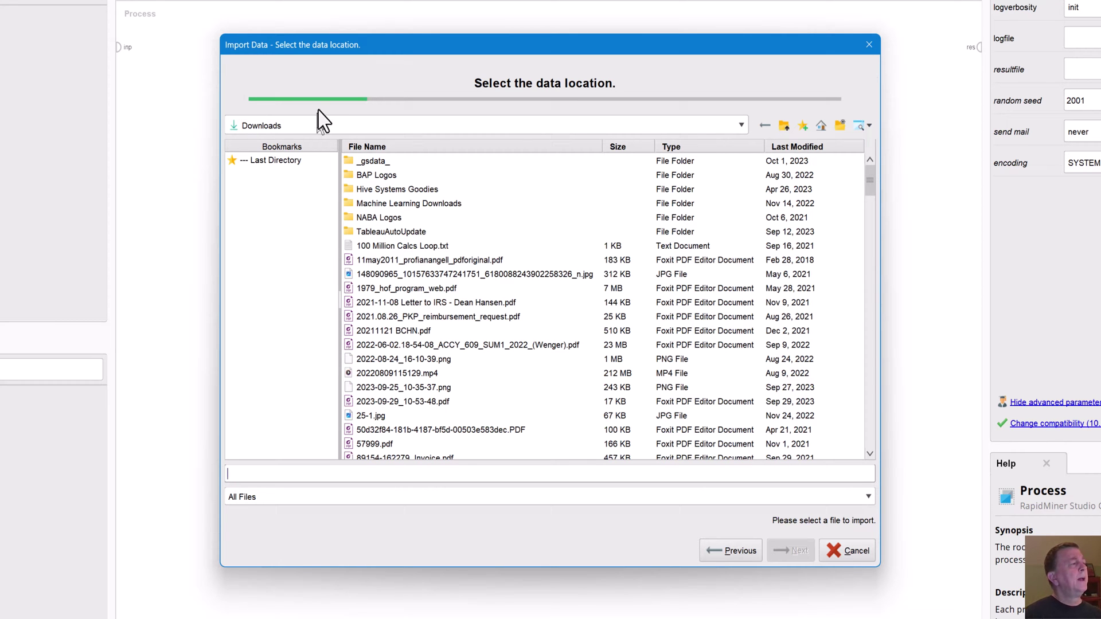
# - Choose Insurance.csv in the Downloads folder as the file to import and continue to the data format settings
pyautogui.scroll(-2, 512, 318)
pyautogui.scroll(-9, 507, 333)
pyautogui.scroll(-8, 505, 356)
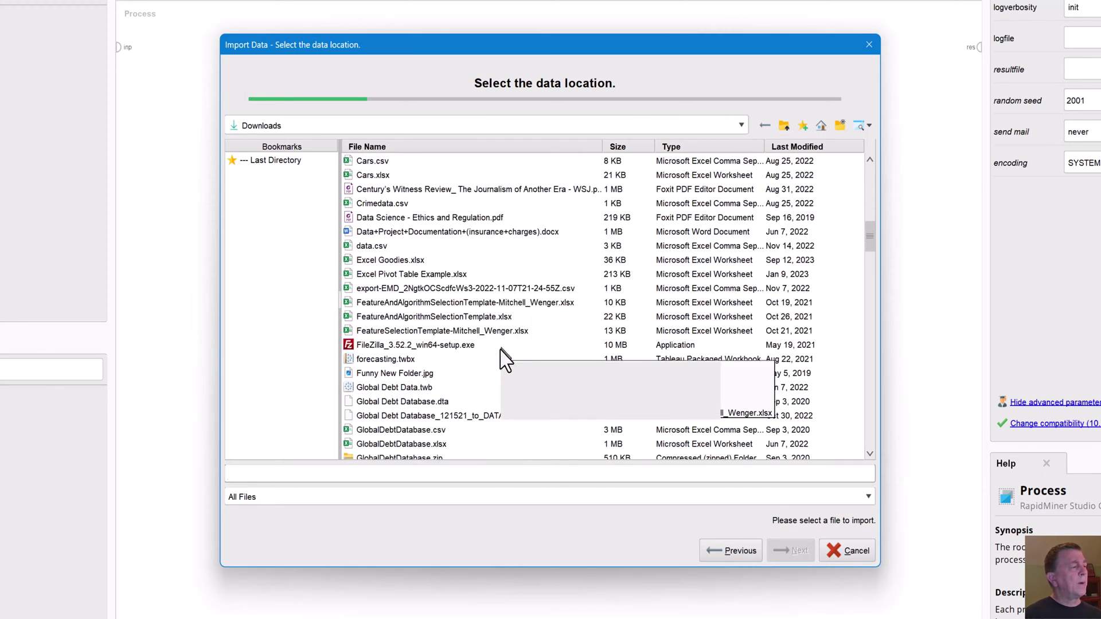
pyautogui.scroll(-2, 474, 379)
pyautogui.click(380, 324)
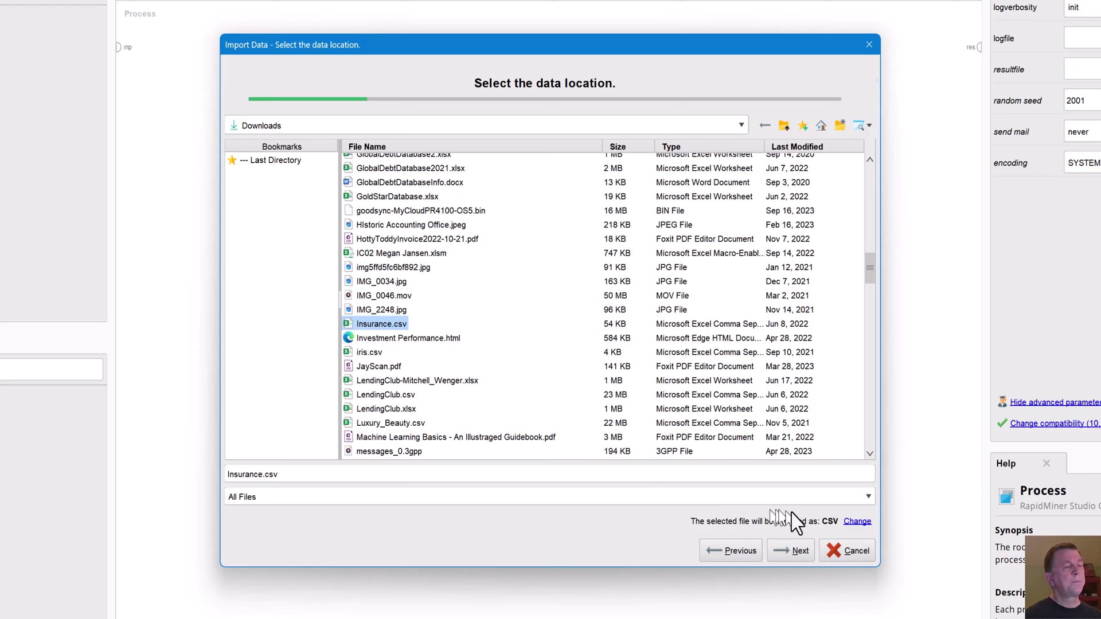
pyautogui.click(794, 552)
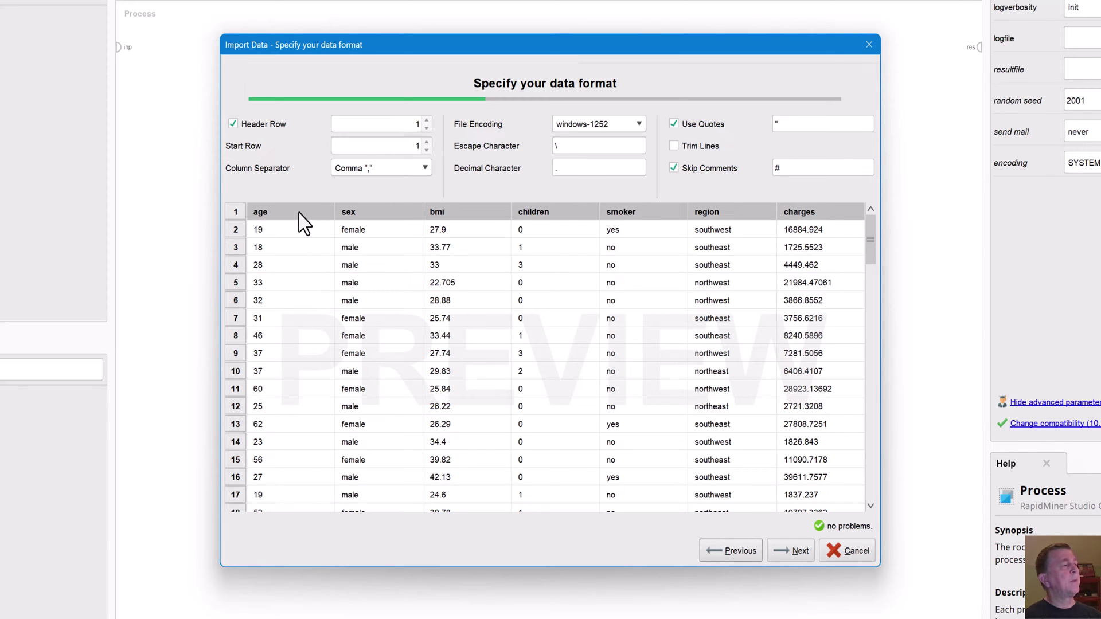
# - Switch the Header Row option off and on again, and accept the data format with row 1 as header and comma-separated columns
pyautogui.click(266, 125)
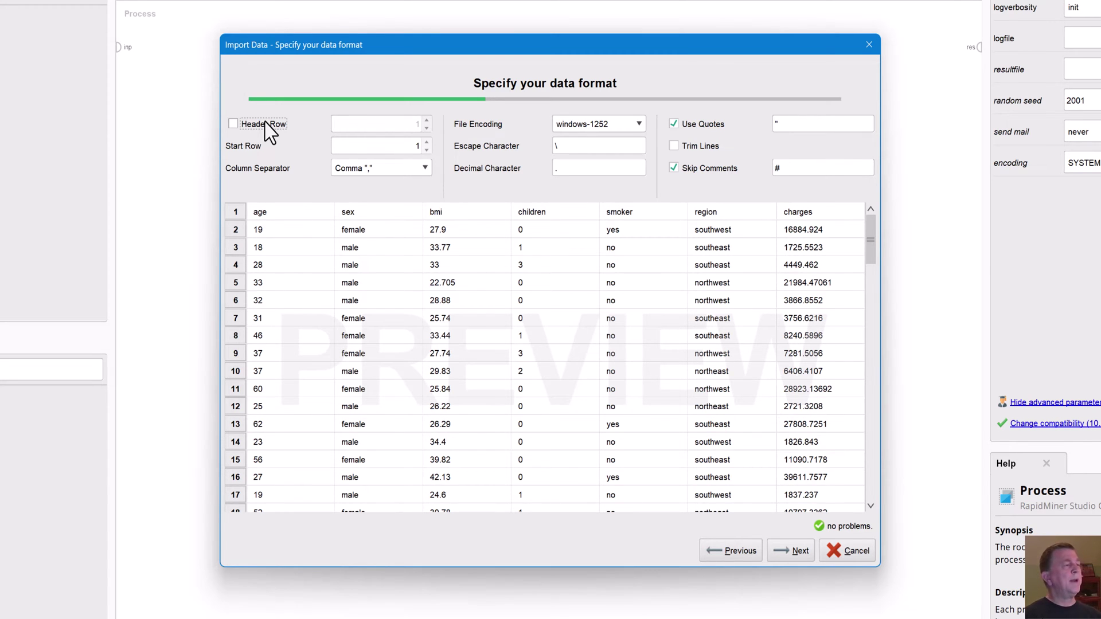
pyautogui.click(265, 124)
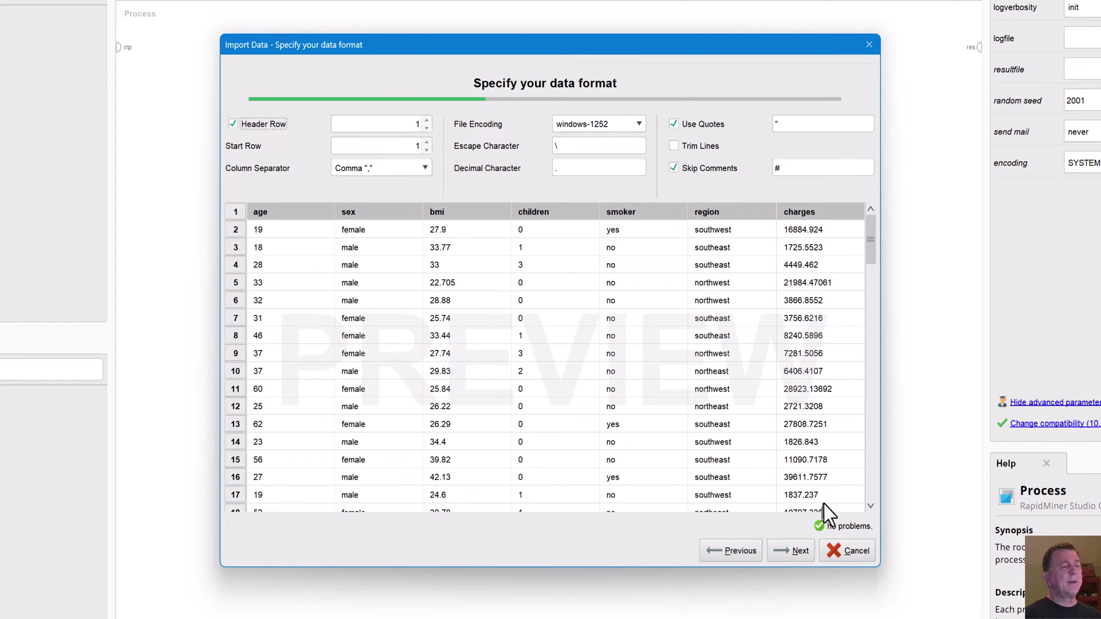
pyautogui.moveTo(871, 257); pyautogui.dragTo(865, 229)
pyautogui.click(787, 551)
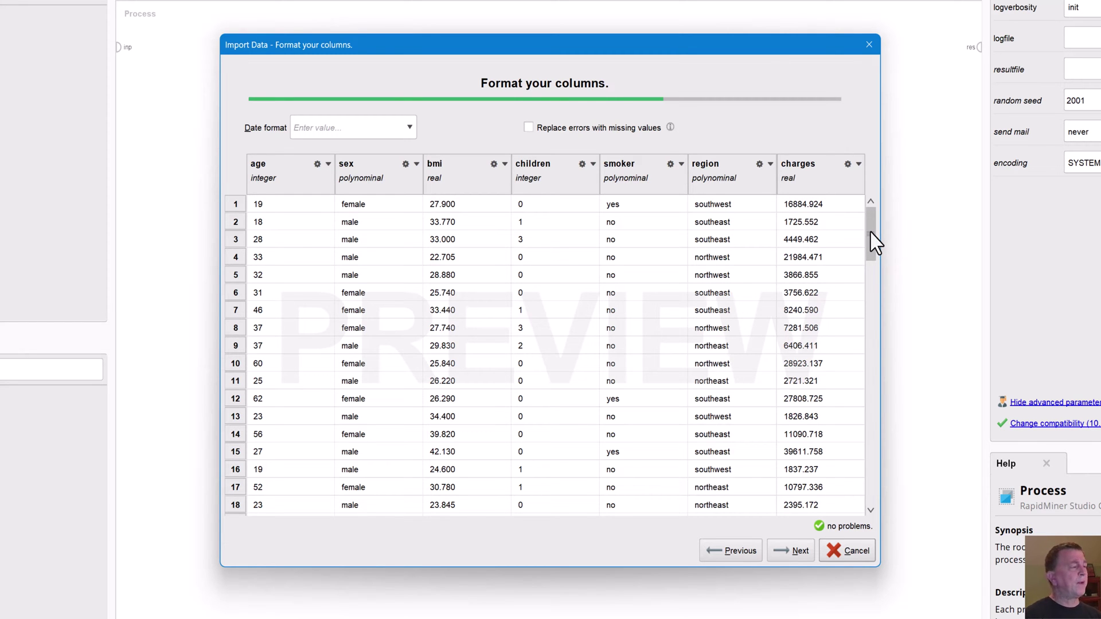
# - Look over the column preview and change the sex column's type to binominal
pyautogui.moveTo(874, 244); pyautogui.dragTo(876, 259)
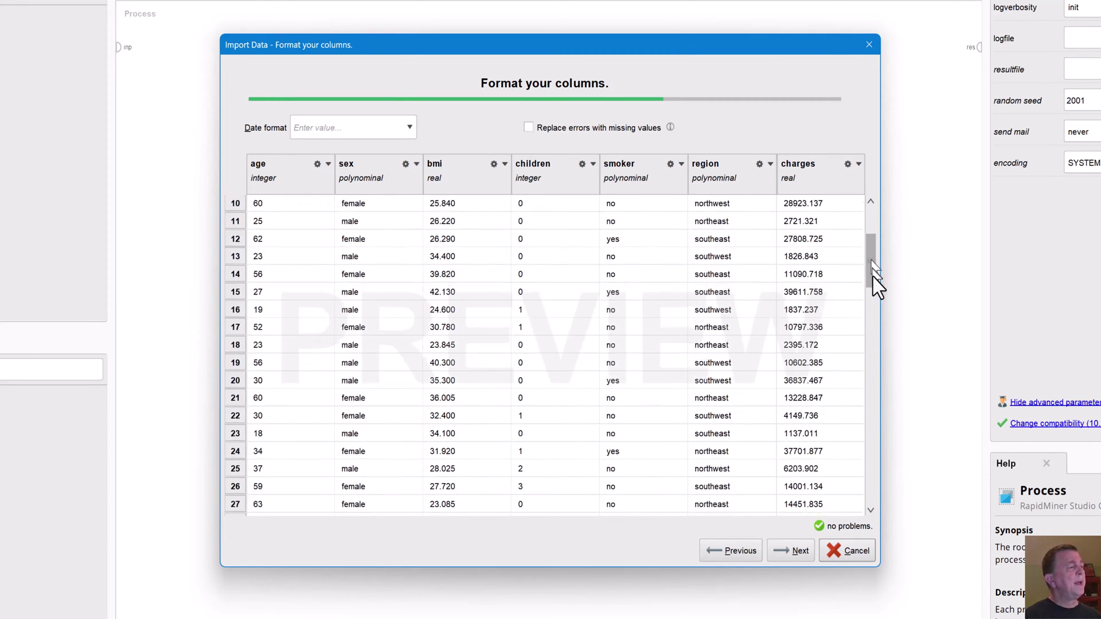
pyautogui.moveTo(873, 275); pyautogui.dragTo(875, 212)
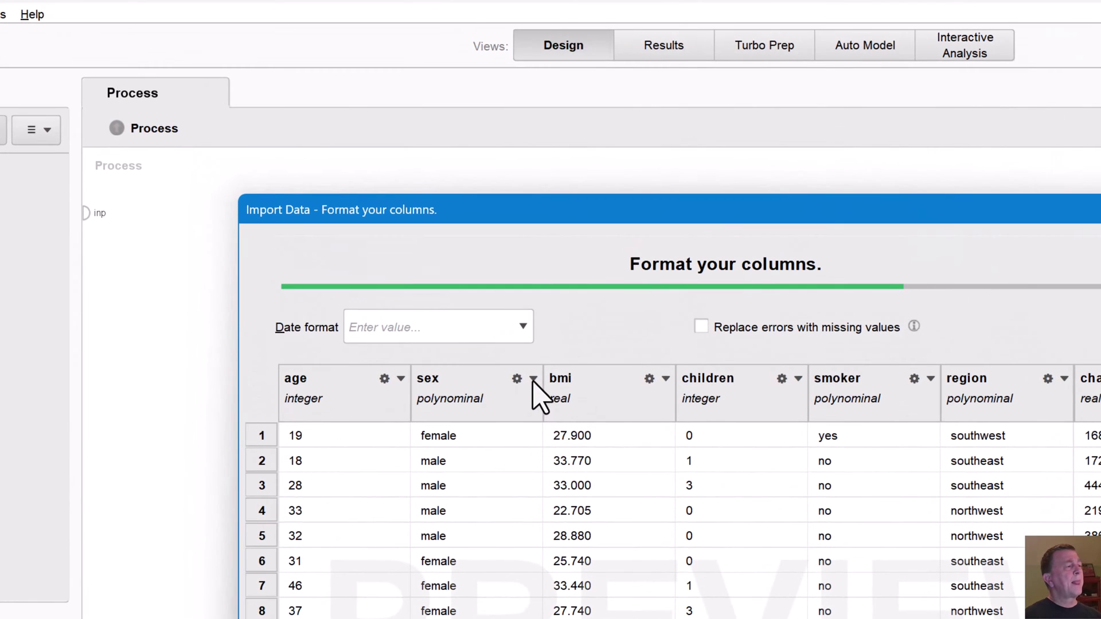
pyautogui.click(416, 165)
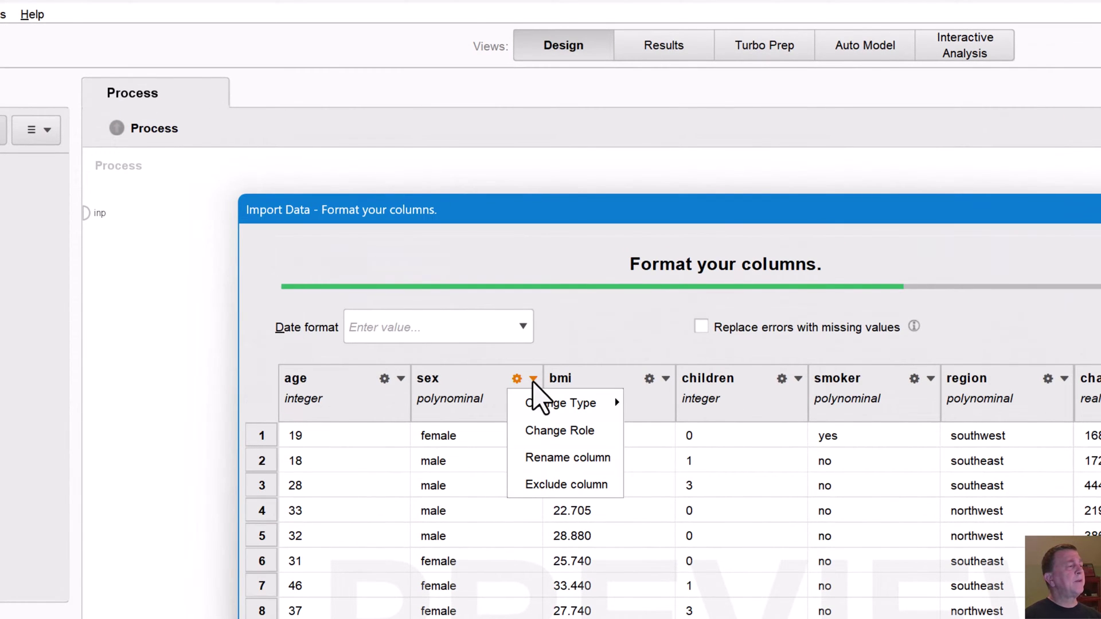
pyautogui.moveTo(545, 412)
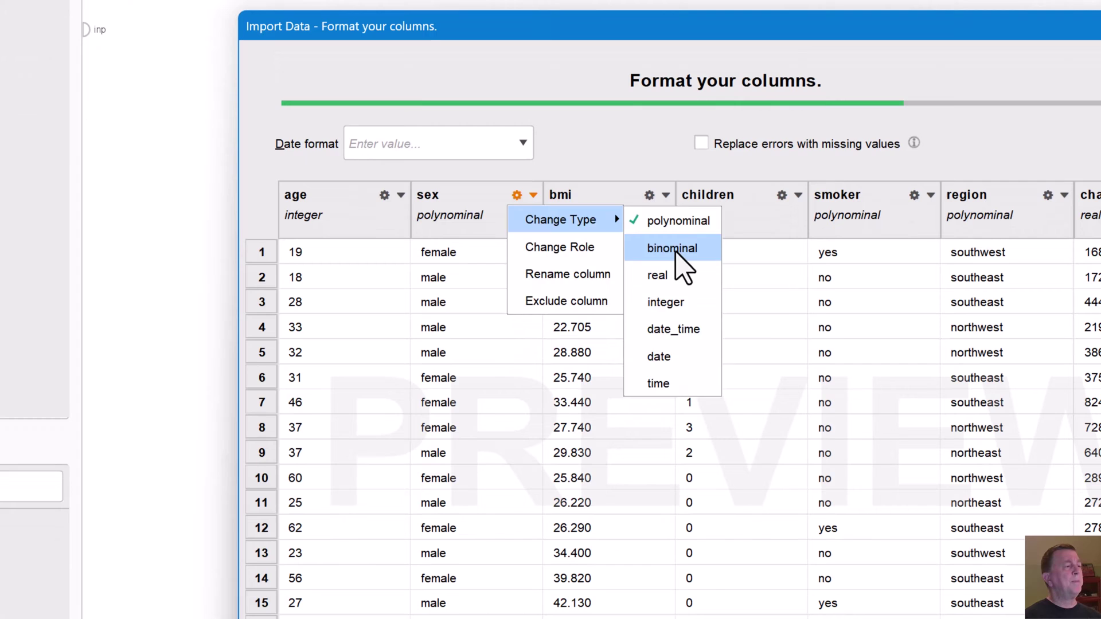
pyautogui.click(673, 433)
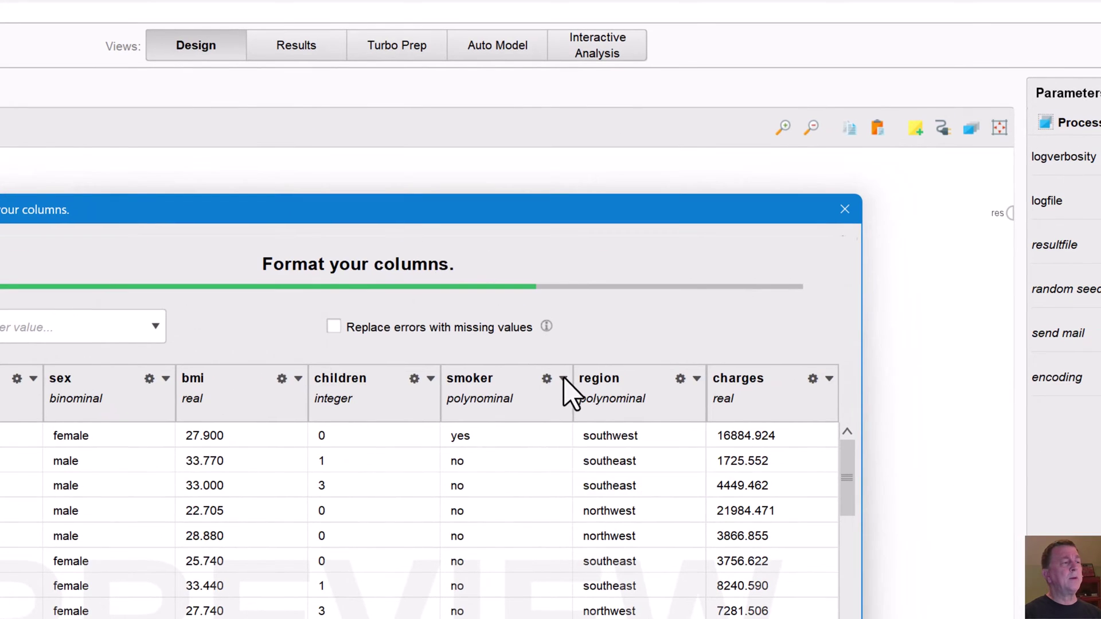
# - Change the smoker column's type to binominal
pyautogui.click(593, 364)
pyautogui.moveTo(605, 396)
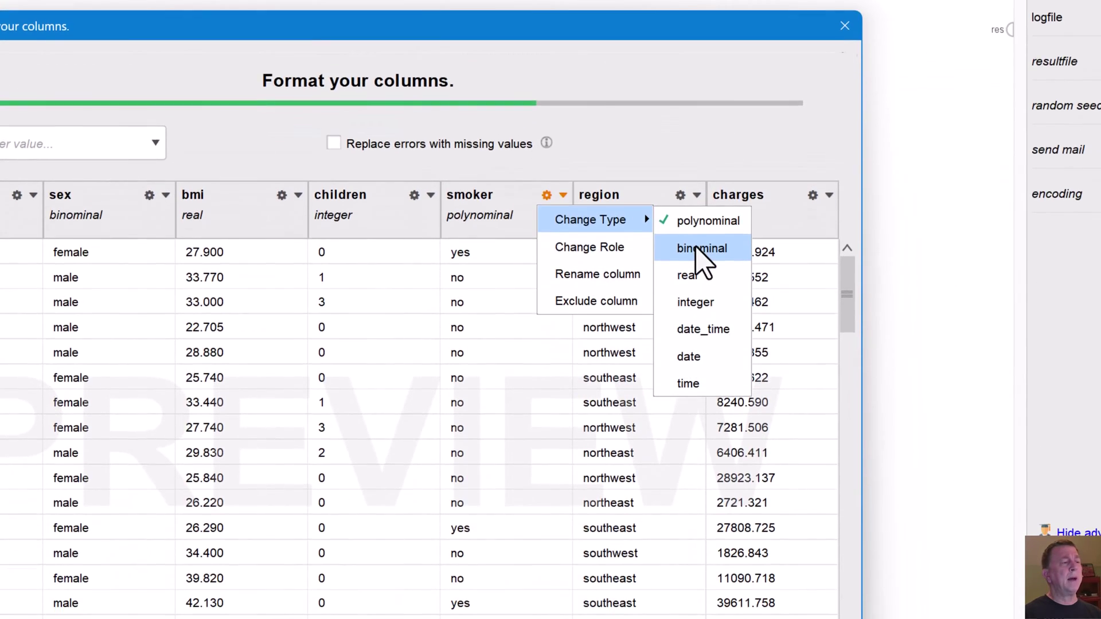
pyautogui.click(697, 330)
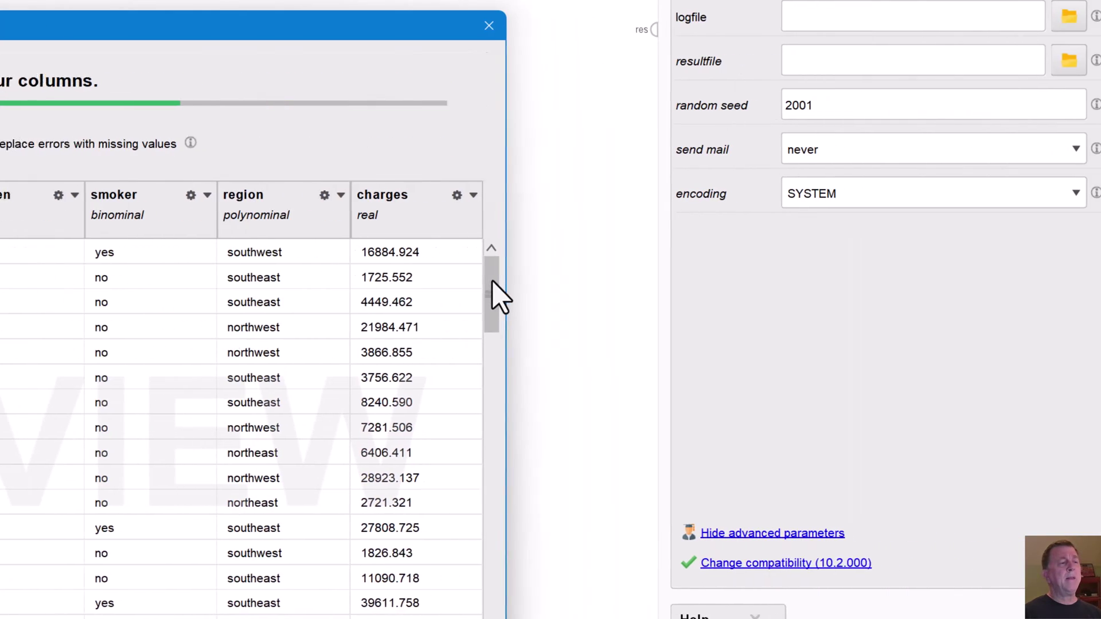
# - Examine the roles that can be assigned to the charges column and cancel the role change
pyautogui.moveTo(744, 299); pyautogui.dragTo(746, 275)
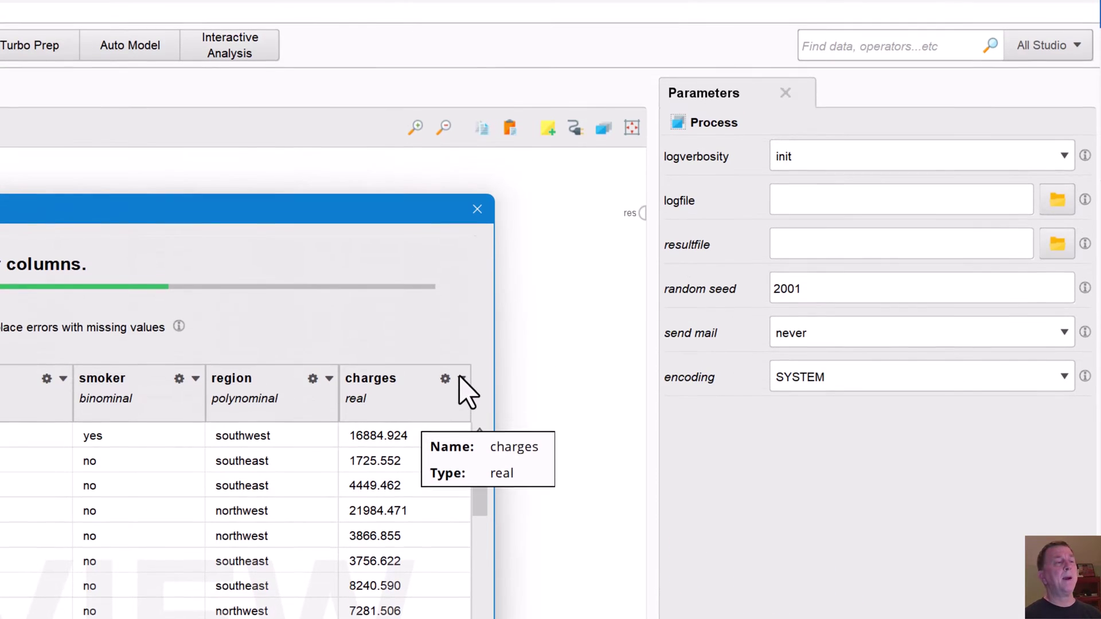
pyautogui.click(461, 378)
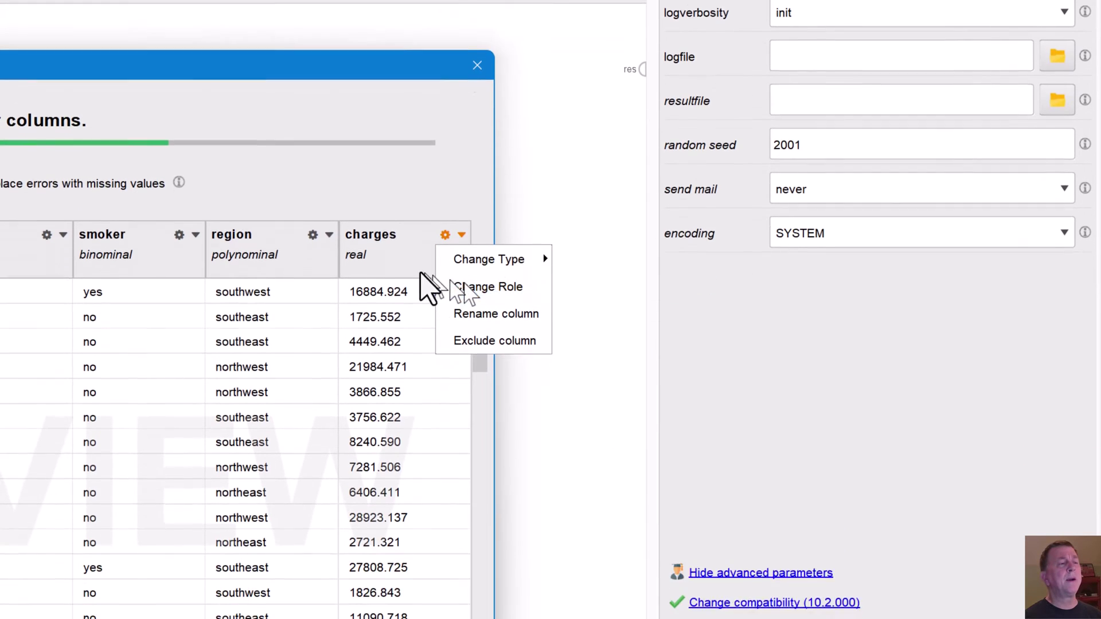
pyautogui.click(401, 401)
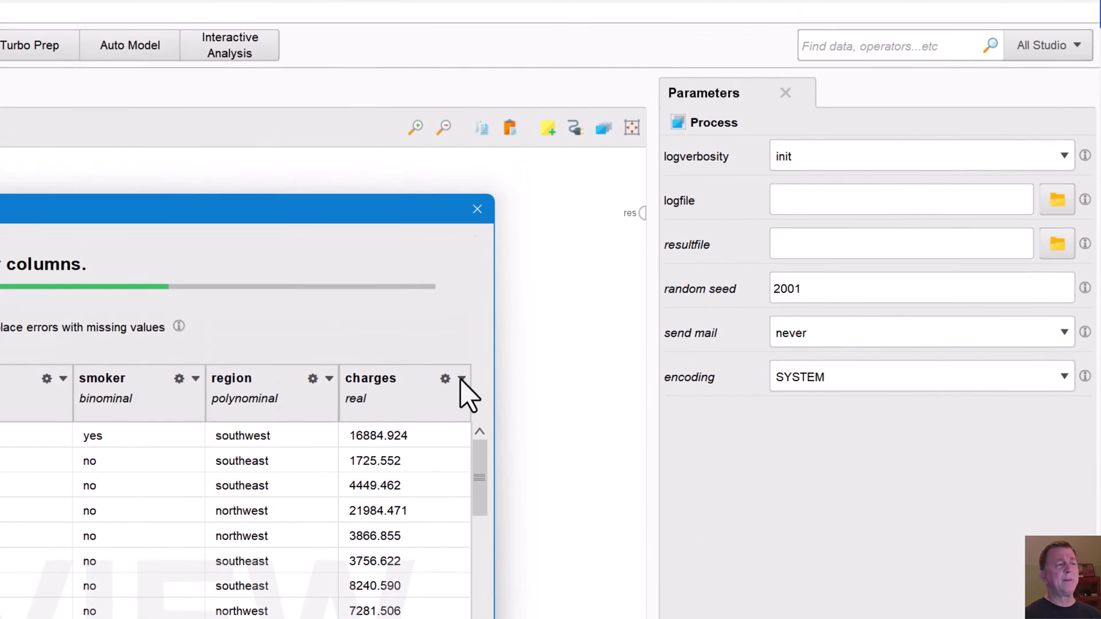
pyautogui.click(461, 379)
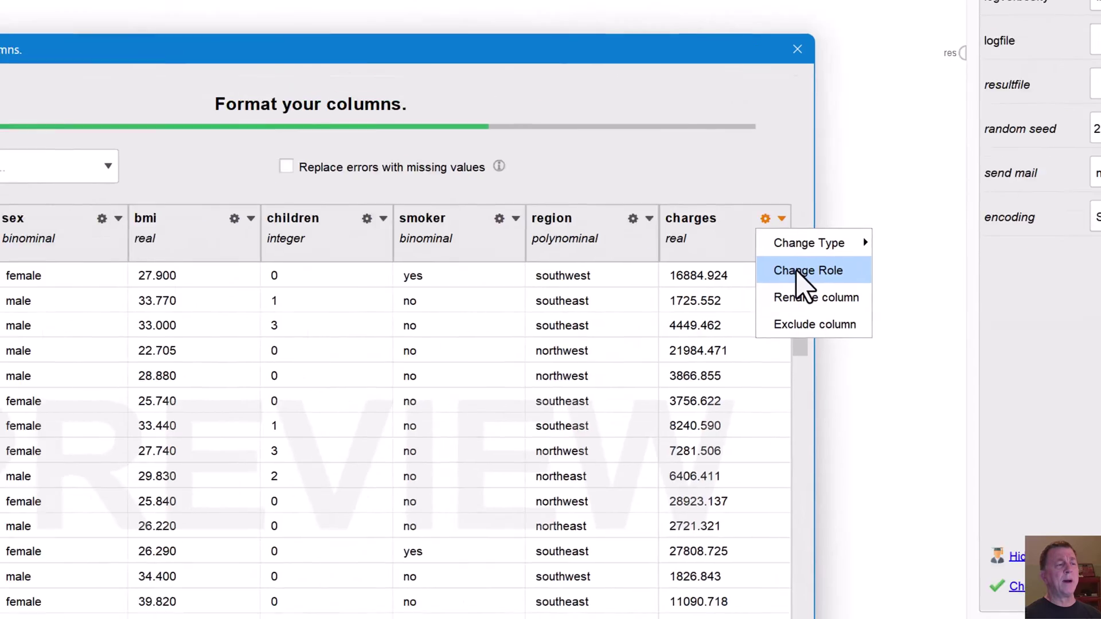
pyautogui.click(798, 272)
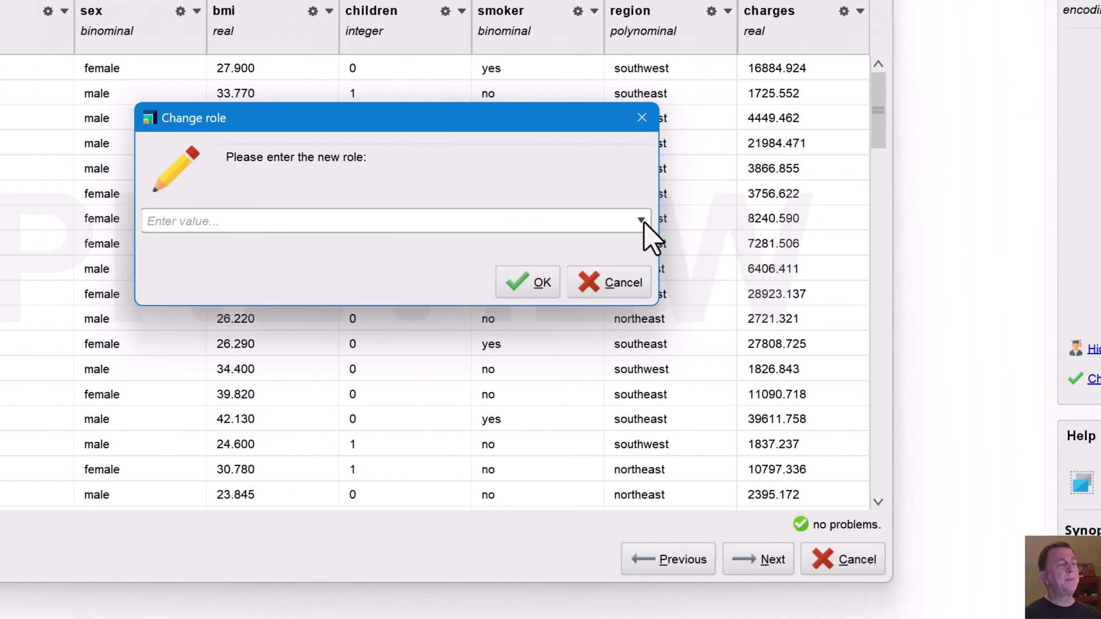
pyautogui.click(913, 221)
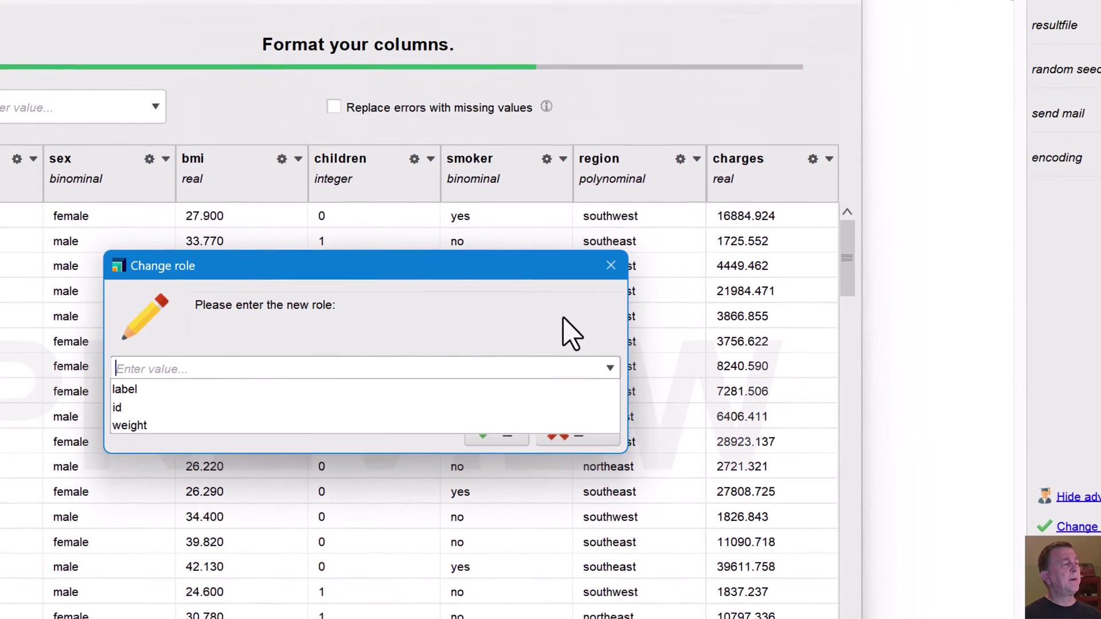
pyautogui.click(572, 185)
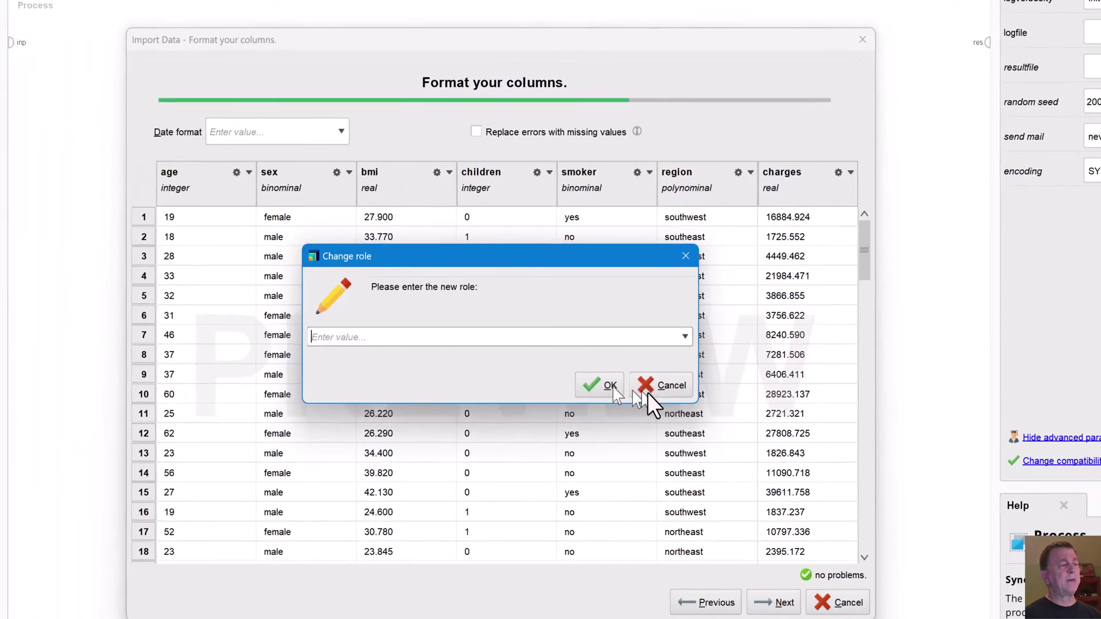
pyautogui.click(578, 467)
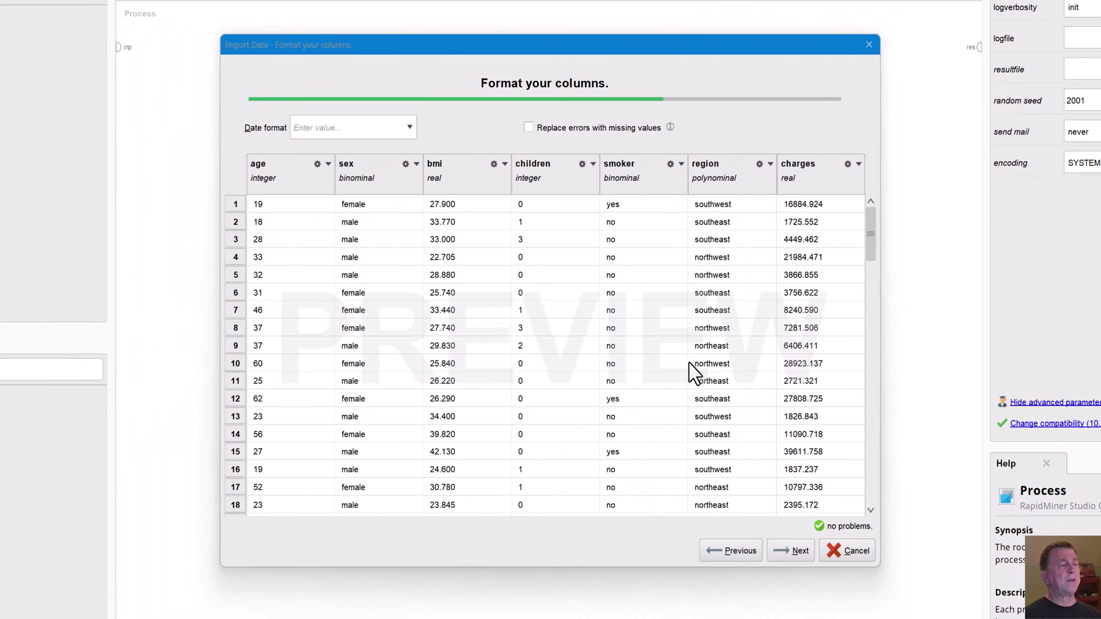
# - Accept the column formats and store the imported data as Insurance in the Data folder of Local Repository MRW
pyautogui.click(794, 551)
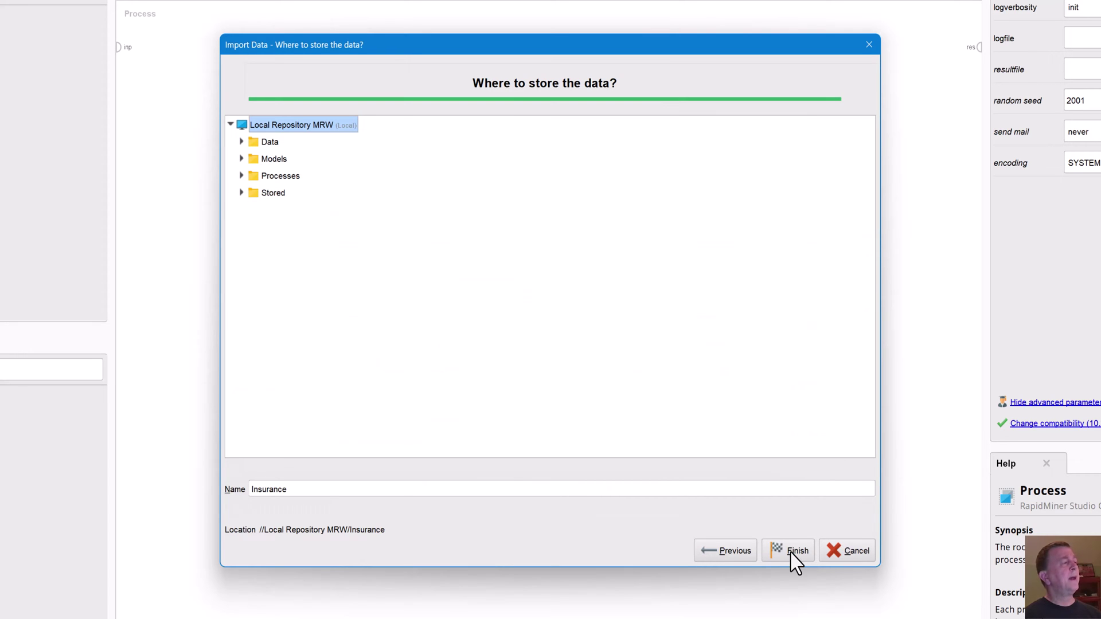
pyautogui.click(272, 143)
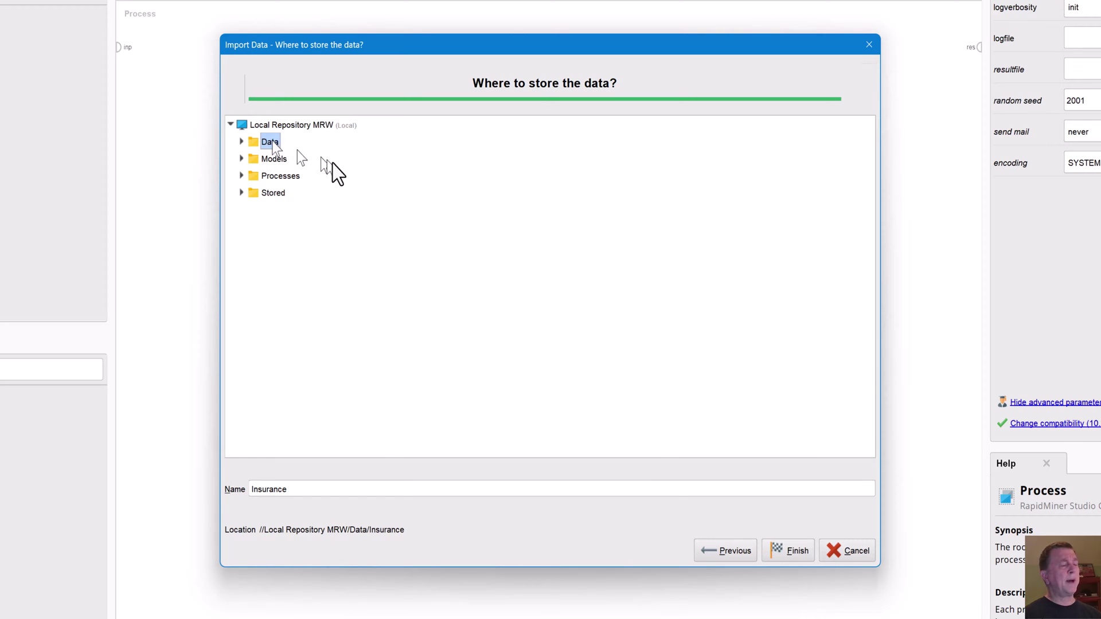
pyautogui.click(789, 549)
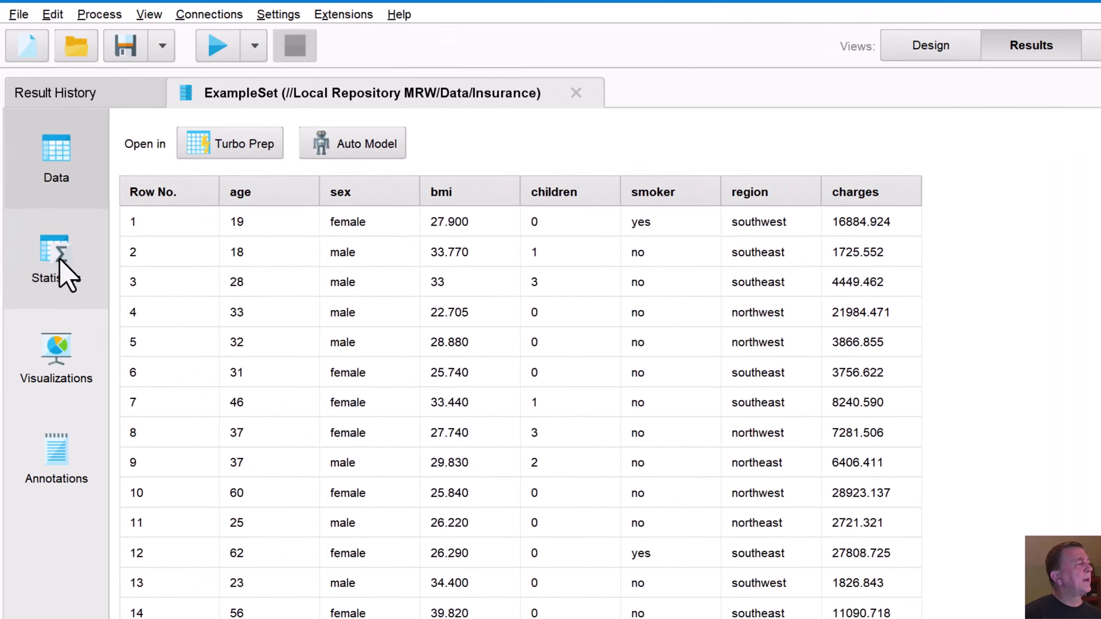
# - View the Insurance data's statistics with the distribution charts of the age, sex and bmi columns expanded
pyautogui.click(67, 277)
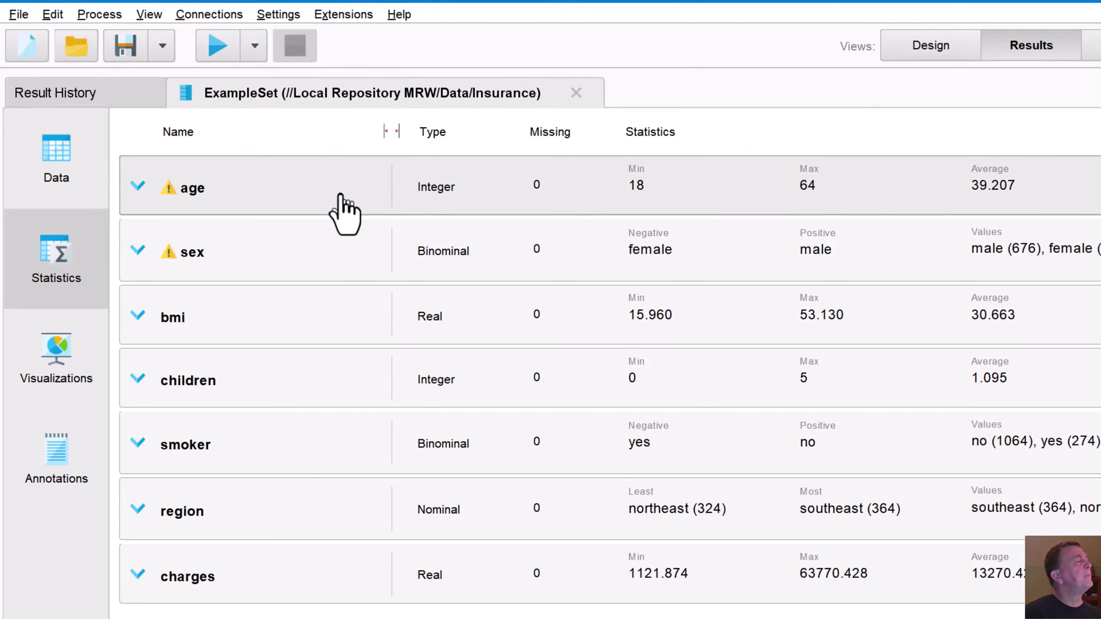
pyautogui.click(138, 186)
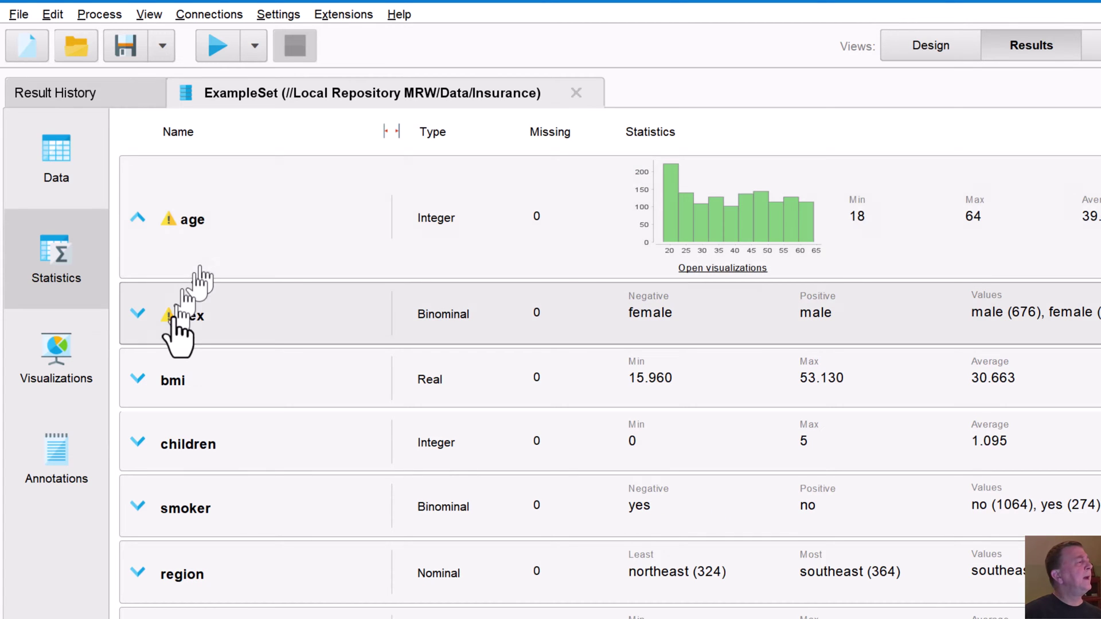
pyautogui.click(137, 314)
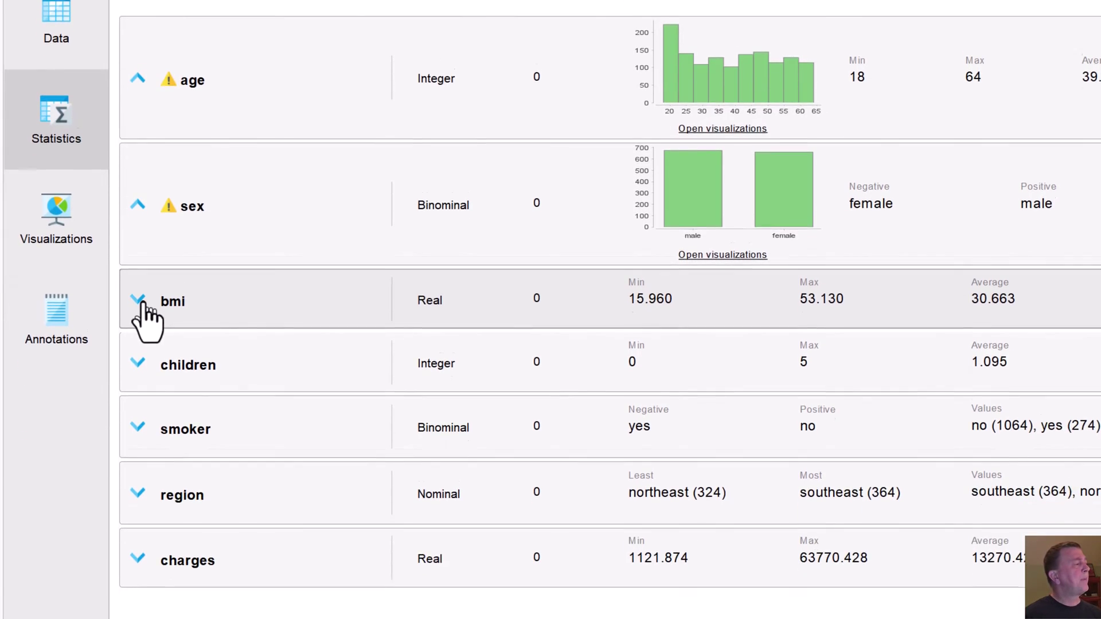
pyautogui.click(138, 440)
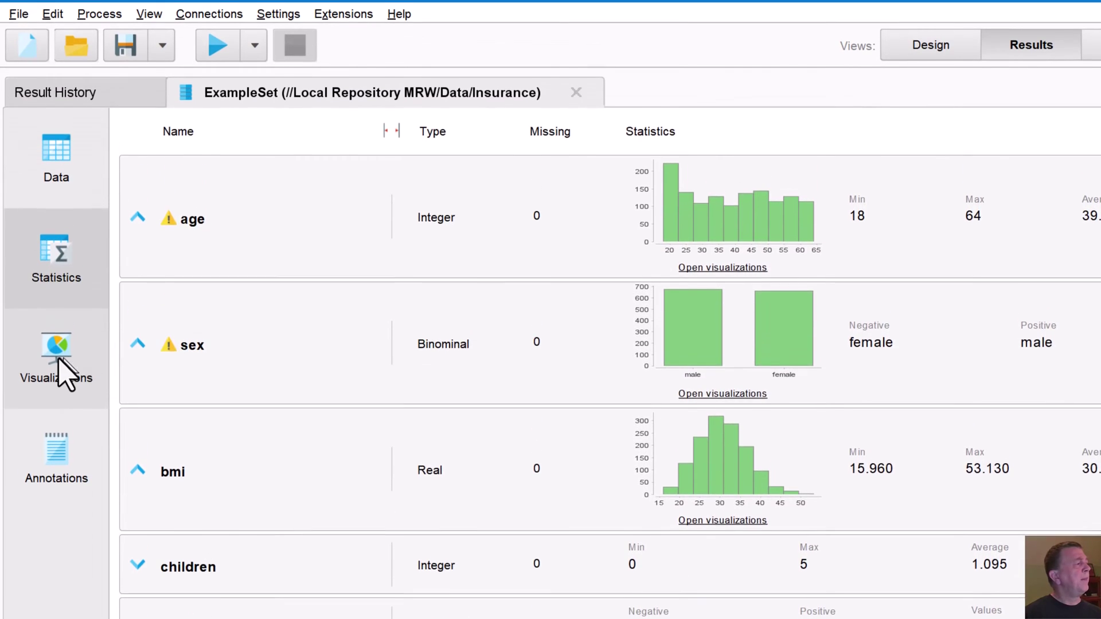
# - Visualize the Insurance data as a scatter plot with age on the x-axis and charges as the value column
pyautogui.click(60, 186)
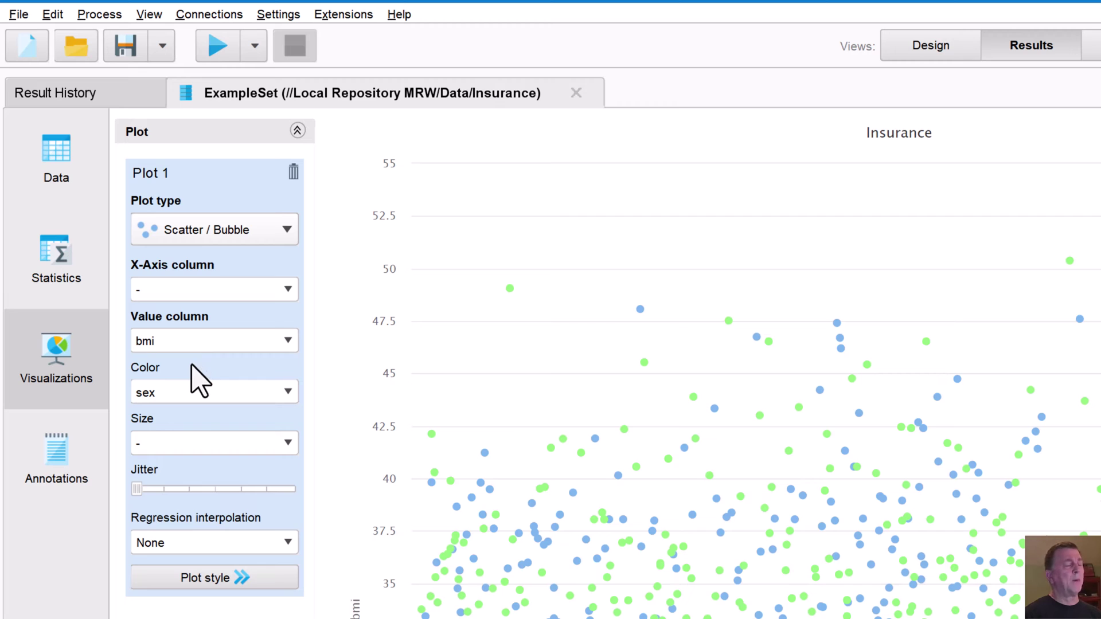
pyautogui.click(288, 341)
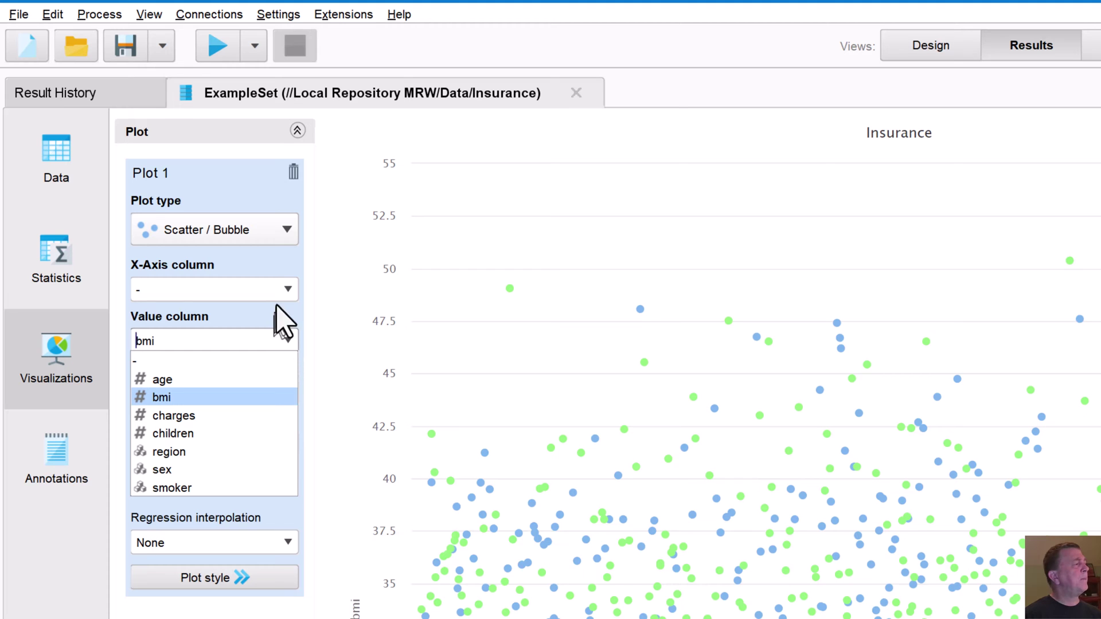
pyautogui.click(287, 289)
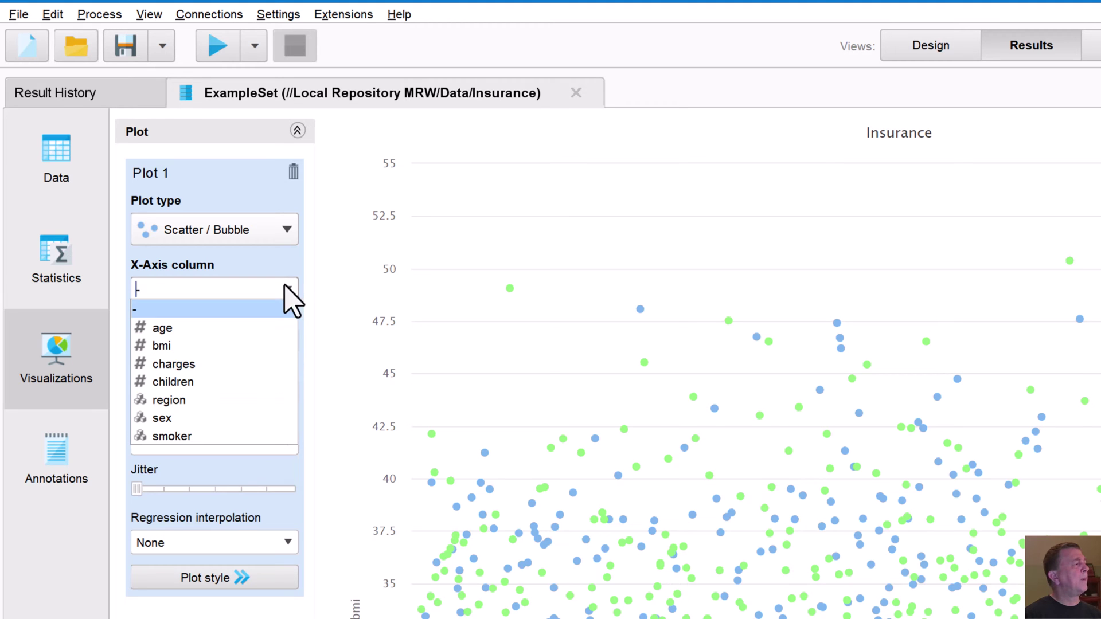
pyautogui.click(218, 328)
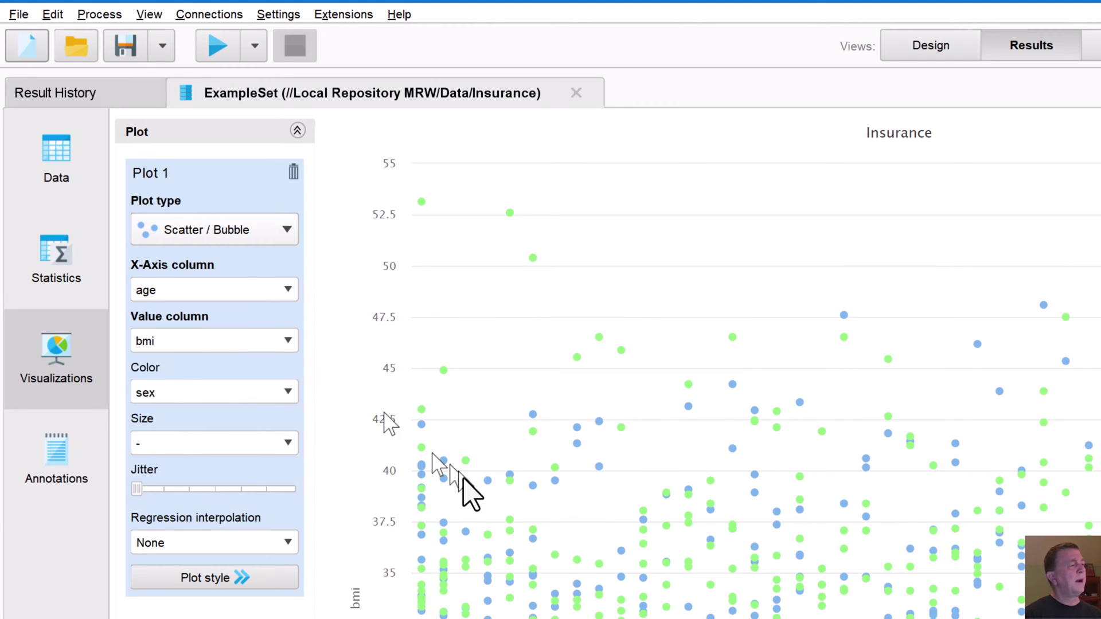
pyautogui.click(288, 342)
pyautogui.moveTo(642, 579)
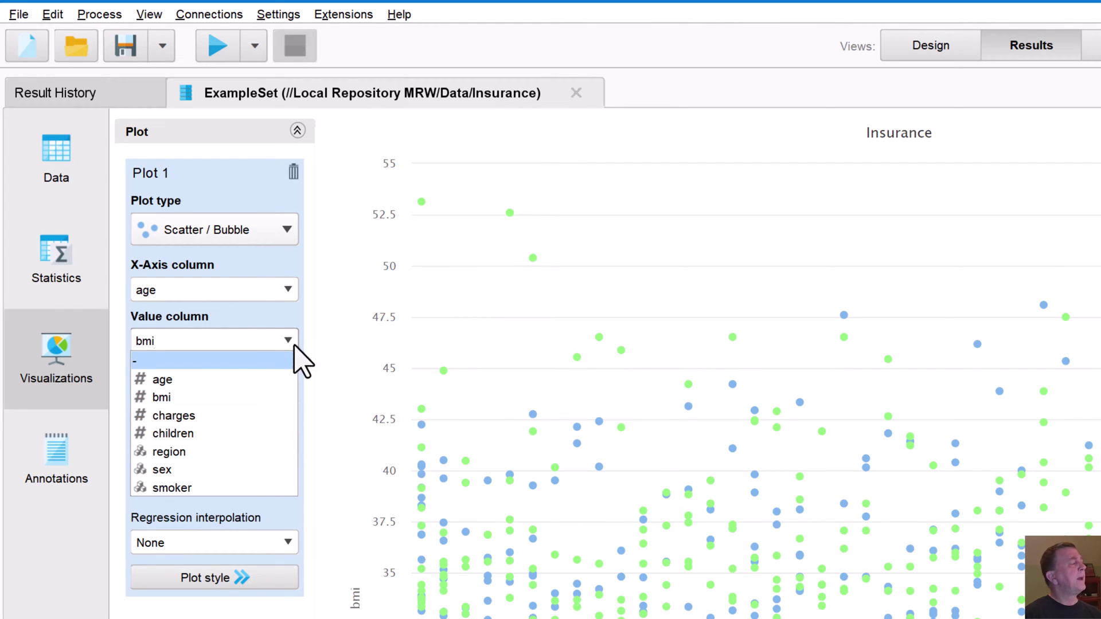
pyautogui.click(241, 415)
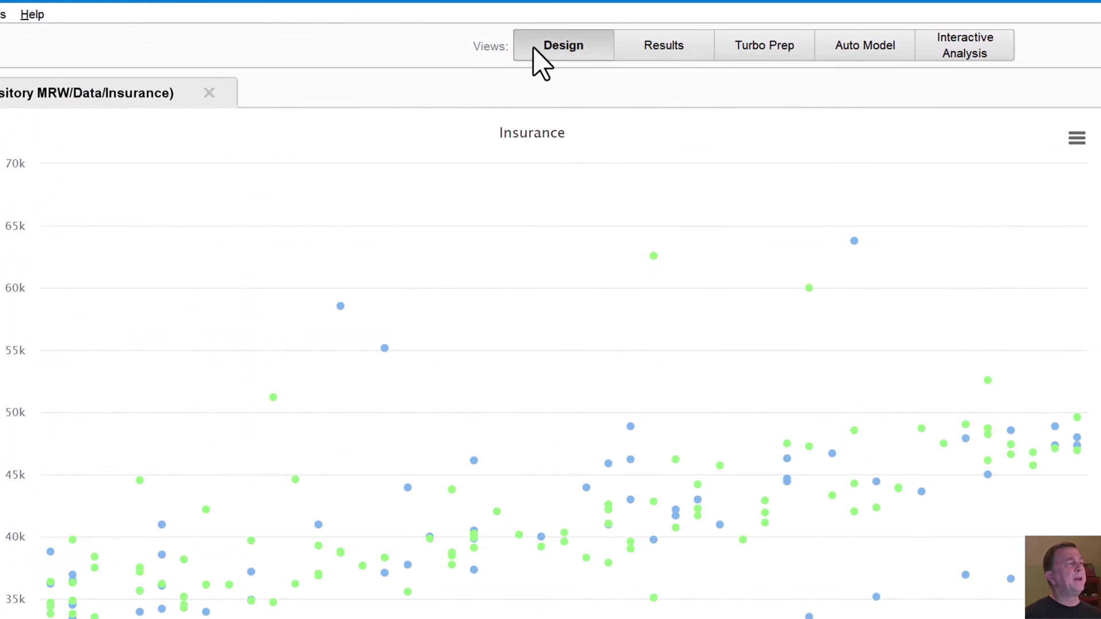
# - Return to the design view and locate the imported Insurance data set in the Data folder of Local Repository MRW
pyautogui.click(536, 50)
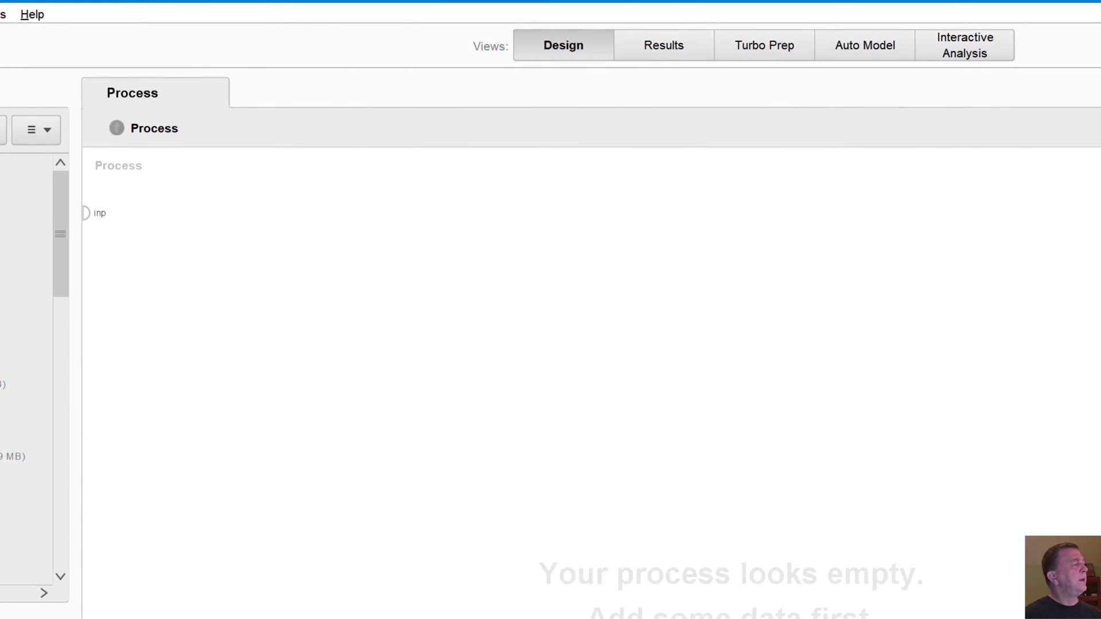
pyautogui.moveTo(64, 246); pyautogui.dragTo(66, 281)
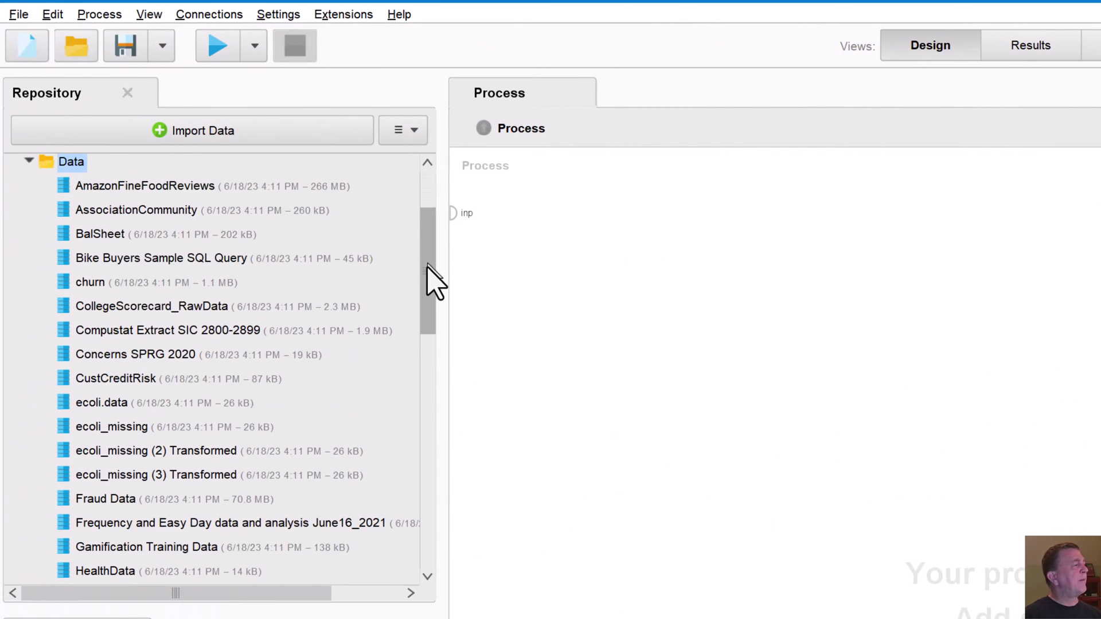
pyautogui.moveTo(428, 265); pyautogui.dragTo(427, 378)
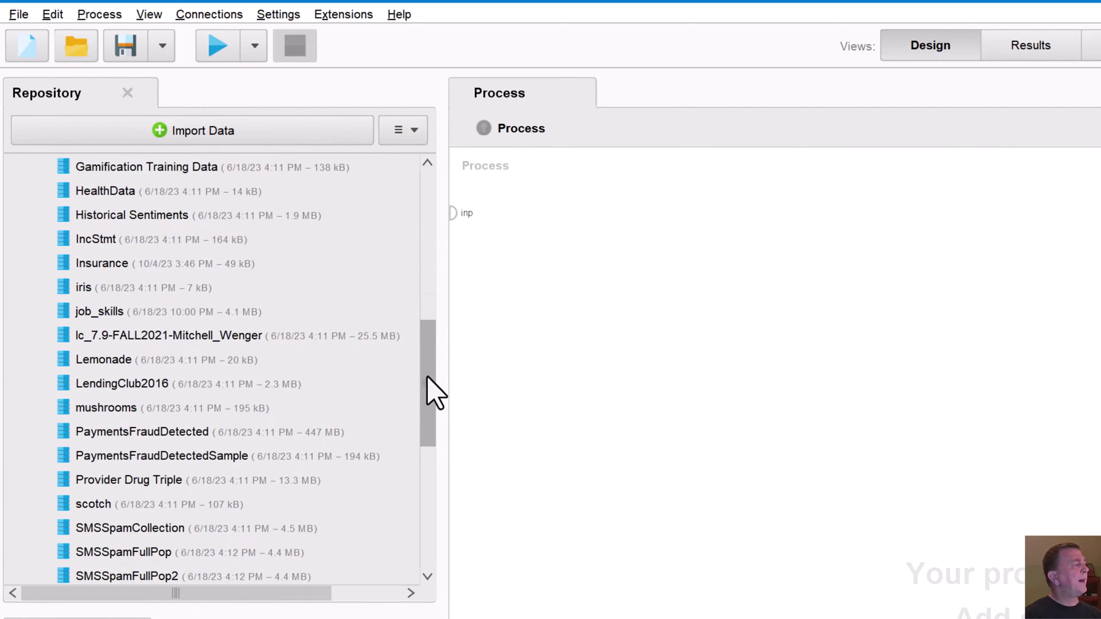
pyautogui.click(103, 264)
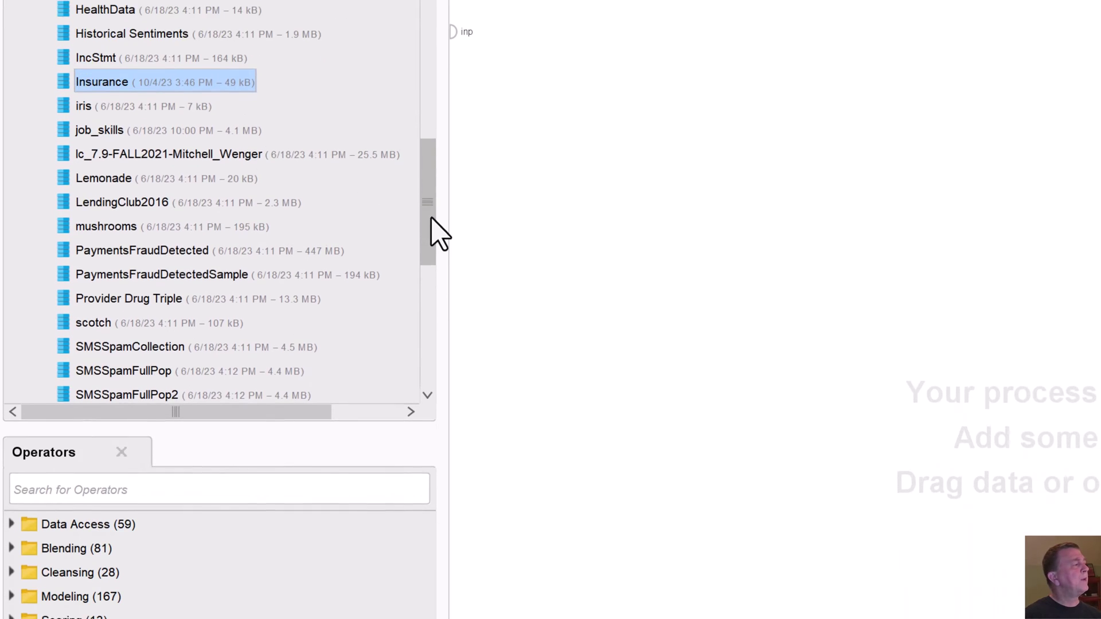
pyautogui.moveTo(429, 416); pyautogui.dragTo(437, 320)
pyautogui.moveTo(437, 138); pyautogui.dragTo(438, 77)
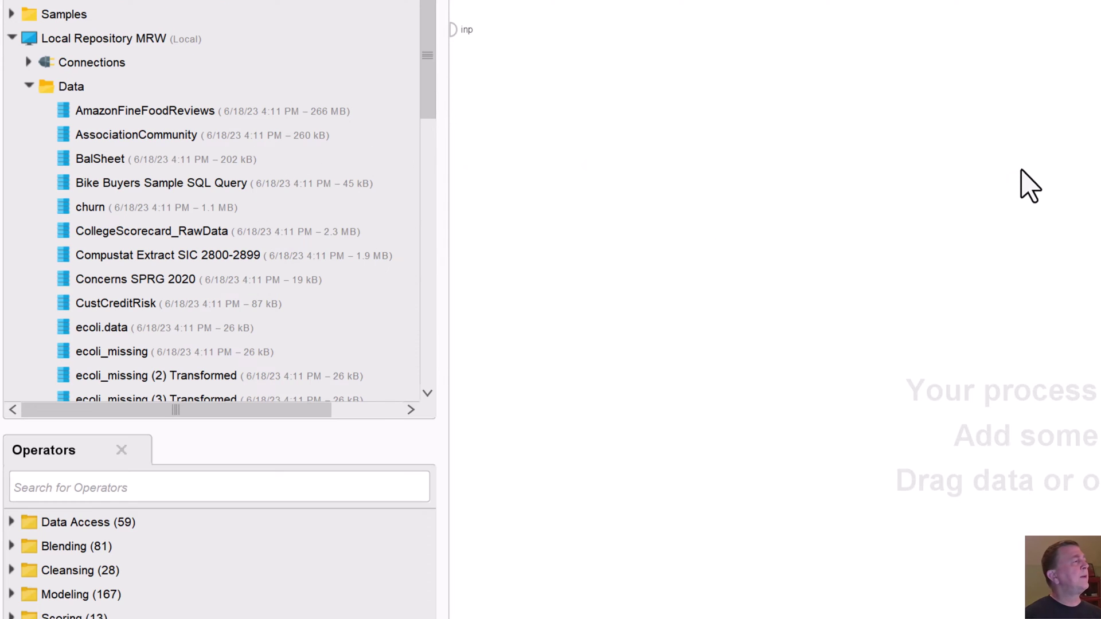
# - Open the extension Marketplace and mark Operator Toolbox from the top downloads for installation
pyautogui.click(343, 13)
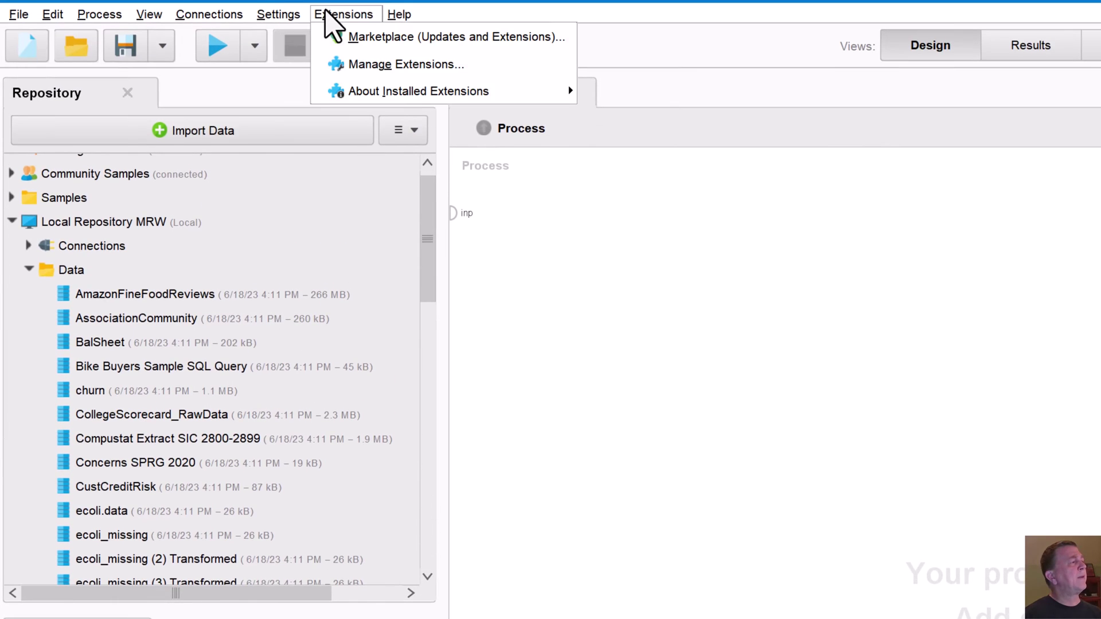
pyautogui.click(335, 36)
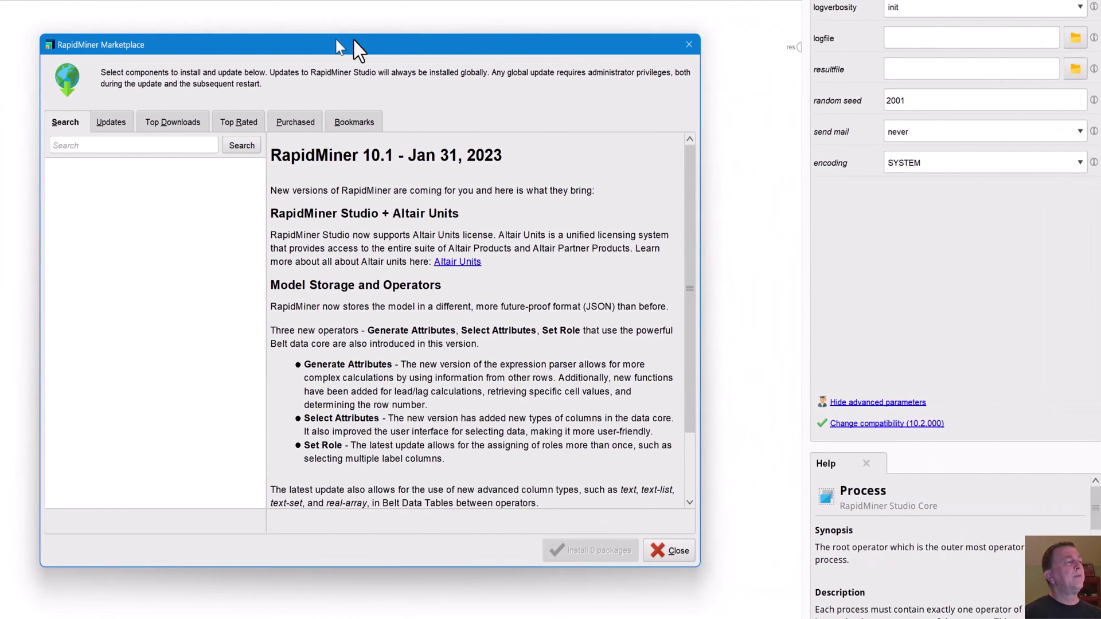
pyautogui.moveTo(354, 41); pyautogui.dragTo(595, 22)
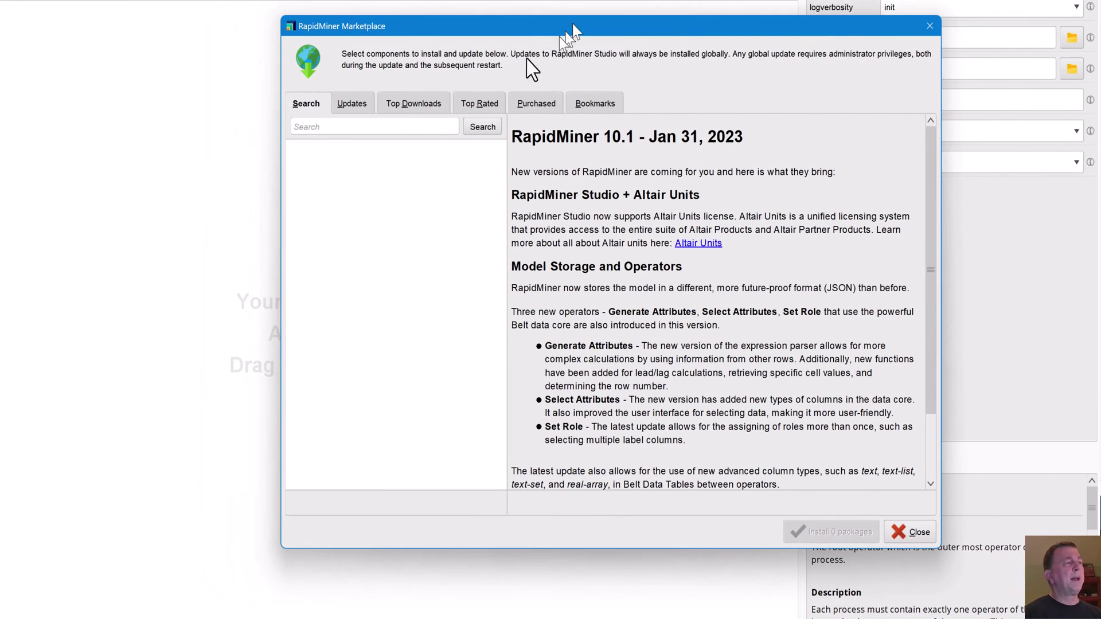
pyautogui.click(357, 109)
pyautogui.click(408, 109)
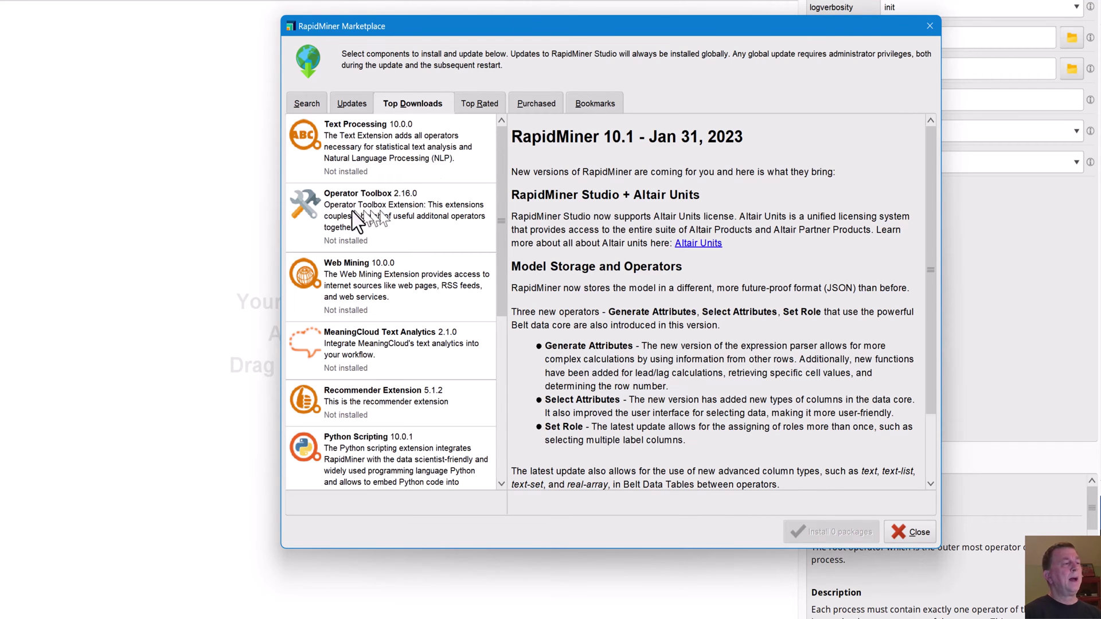
pyautogui.click(347, 226)
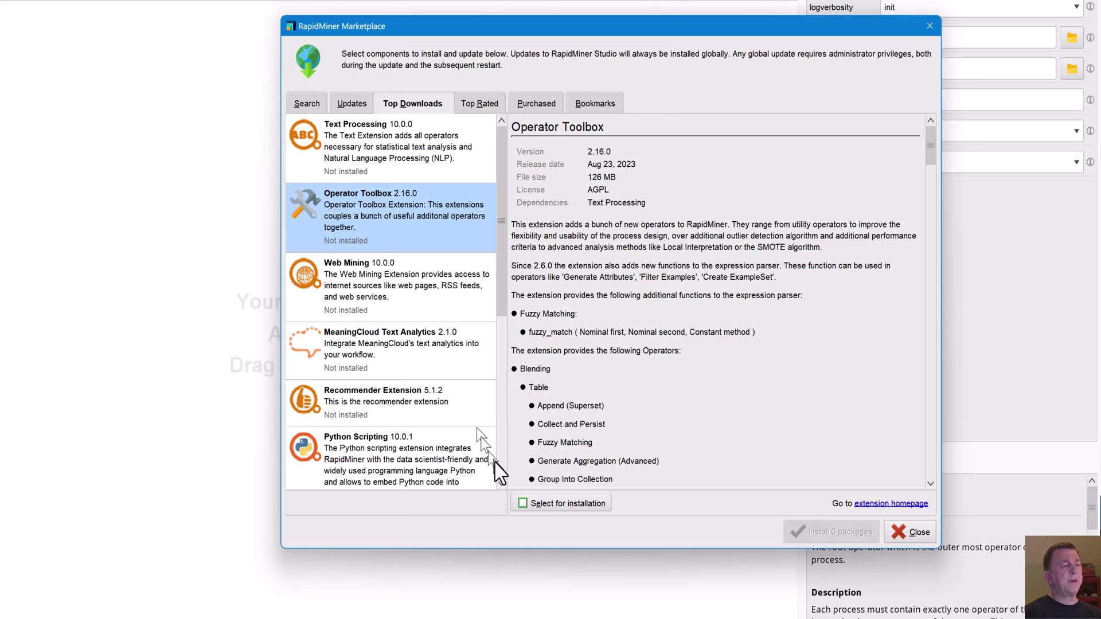
pyautogui.click(523, 503)
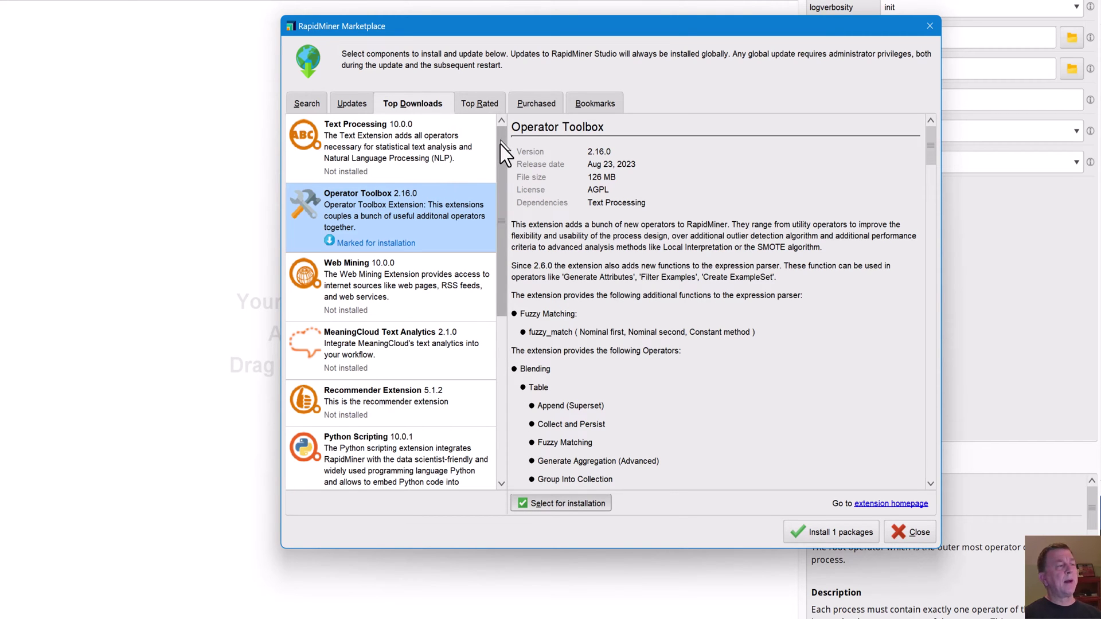
# - Browse the top-rated extensions and mark Text Processing for installation
pyautogui.scroll(-10, 494, 258)
pyautogui.scroll(4, 476, 241)
pyautogui.scroll(3, 474, 163)
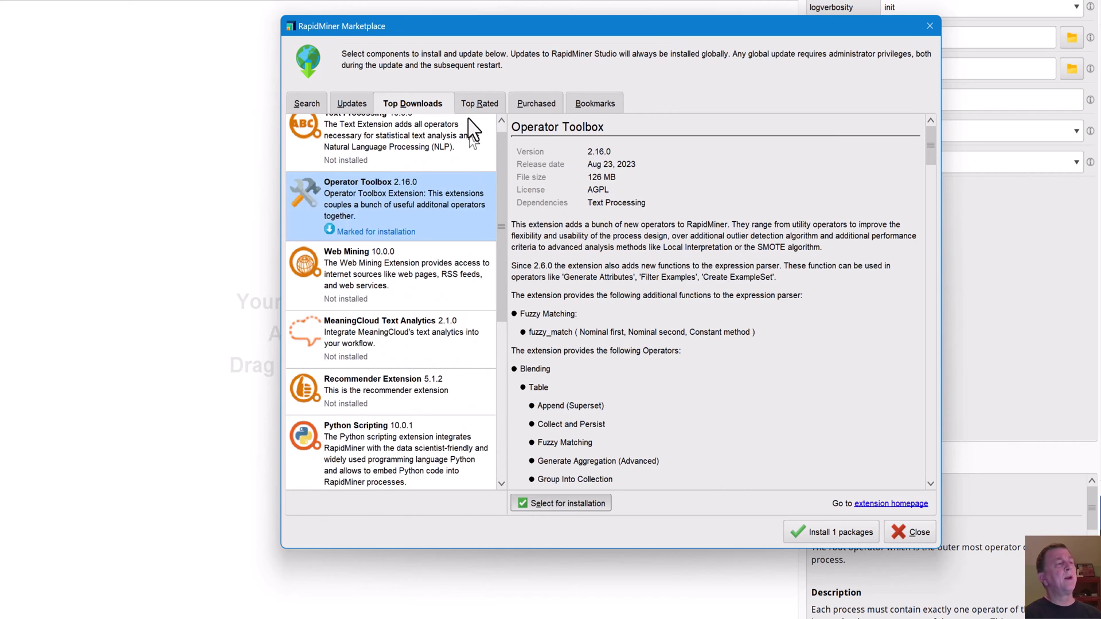
pyautogui.click(476, 103)
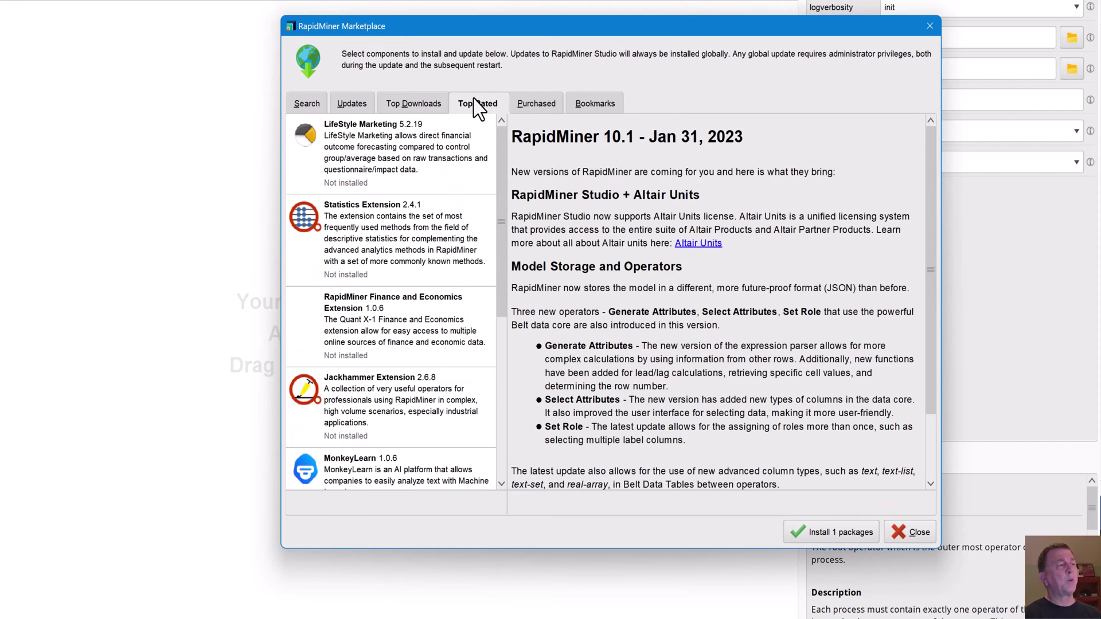
pyautogui.moveTo(503, 175); pyautogui.dragTo(504, 340)
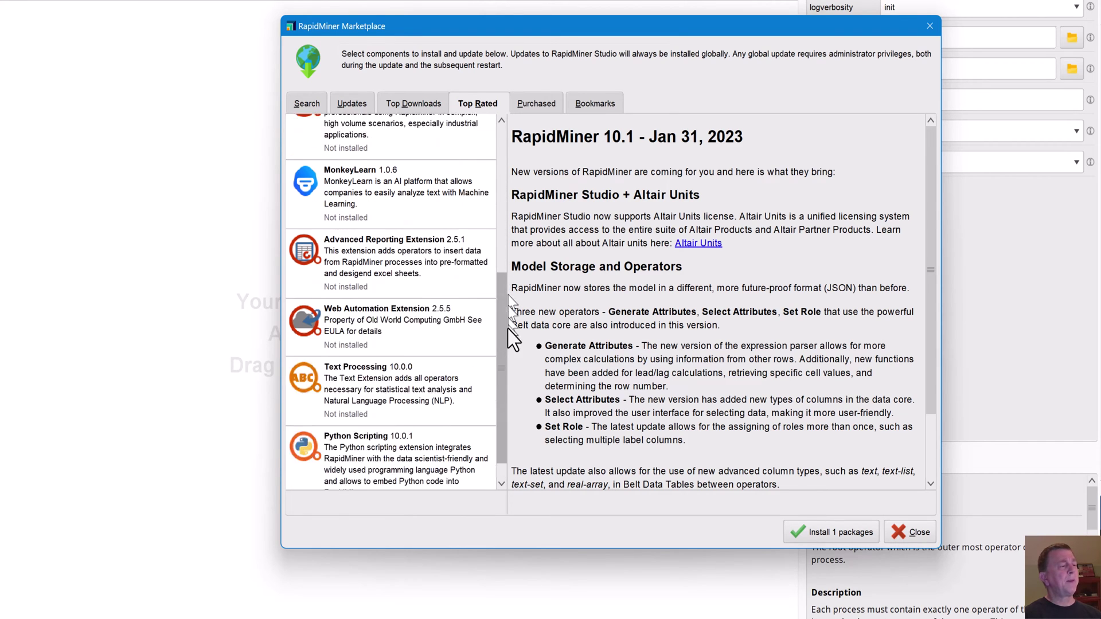
pyautogui.click(375, 370)
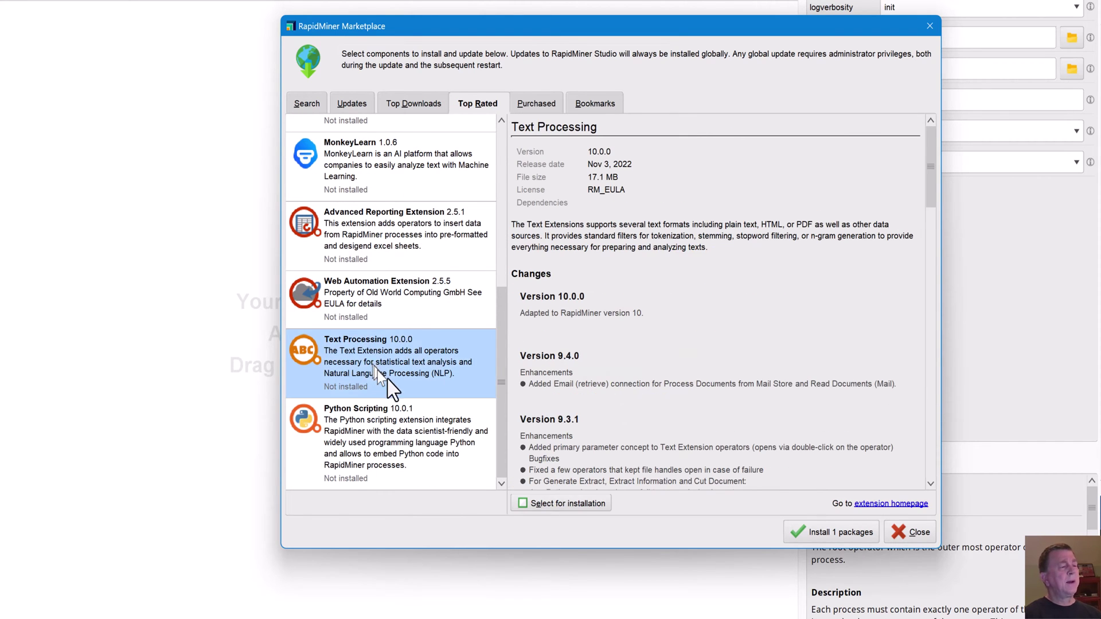
pyautogui.click(522, 504)
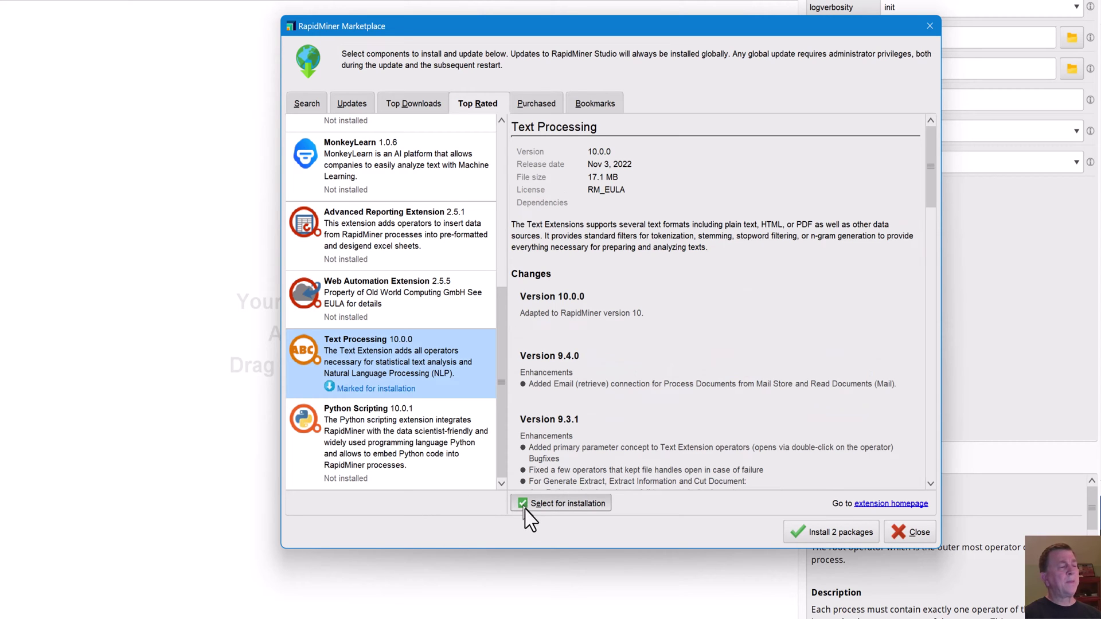
# - Install the two marked extensions, accepting the terms of all license agreements
pyautogui.click(411, 104)
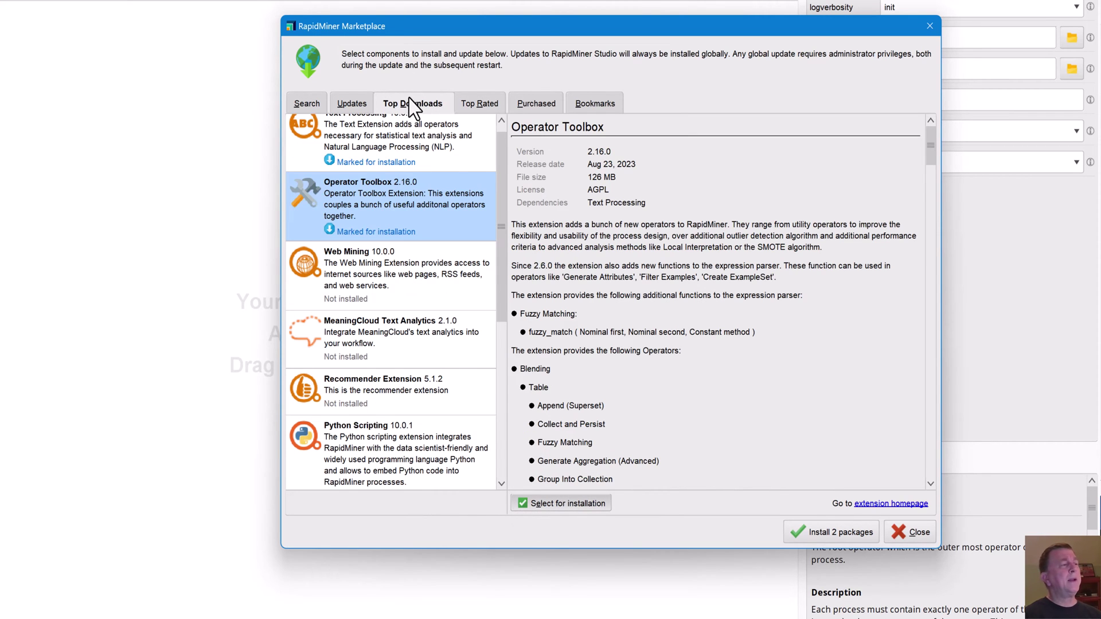
pyautogui.click(833, 533)
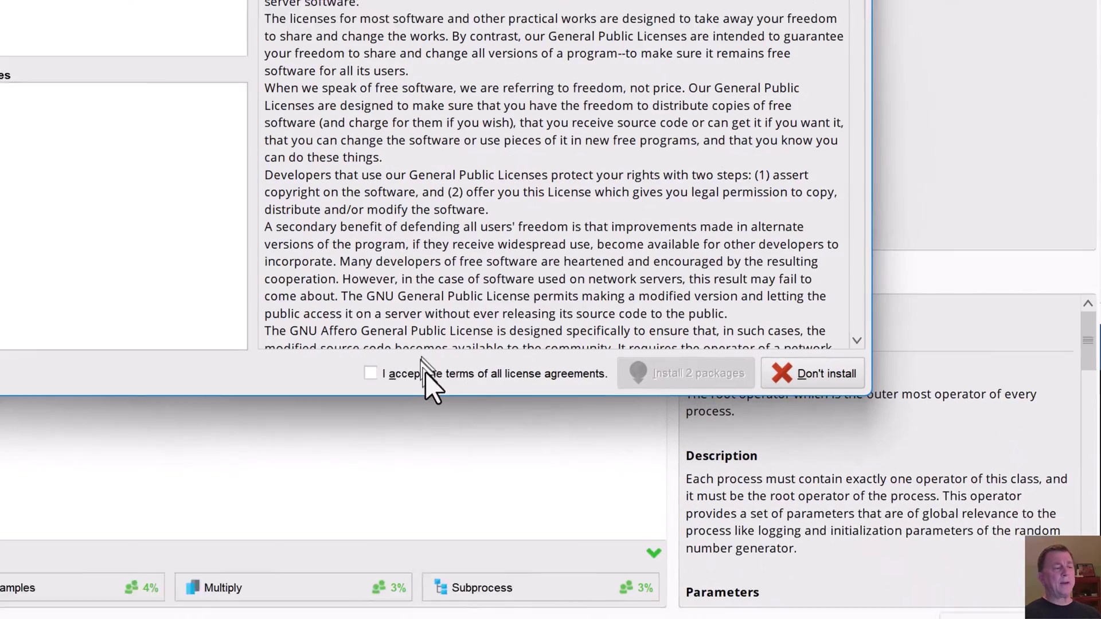
pyautogui.click(634, 535)
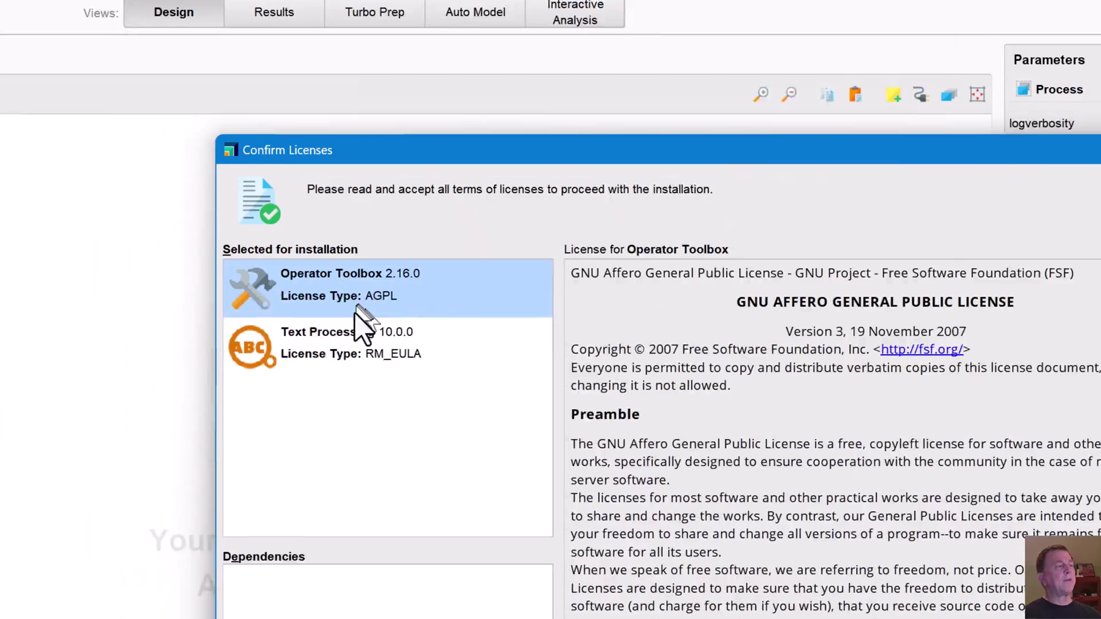
pyautogui.click(384, 380)
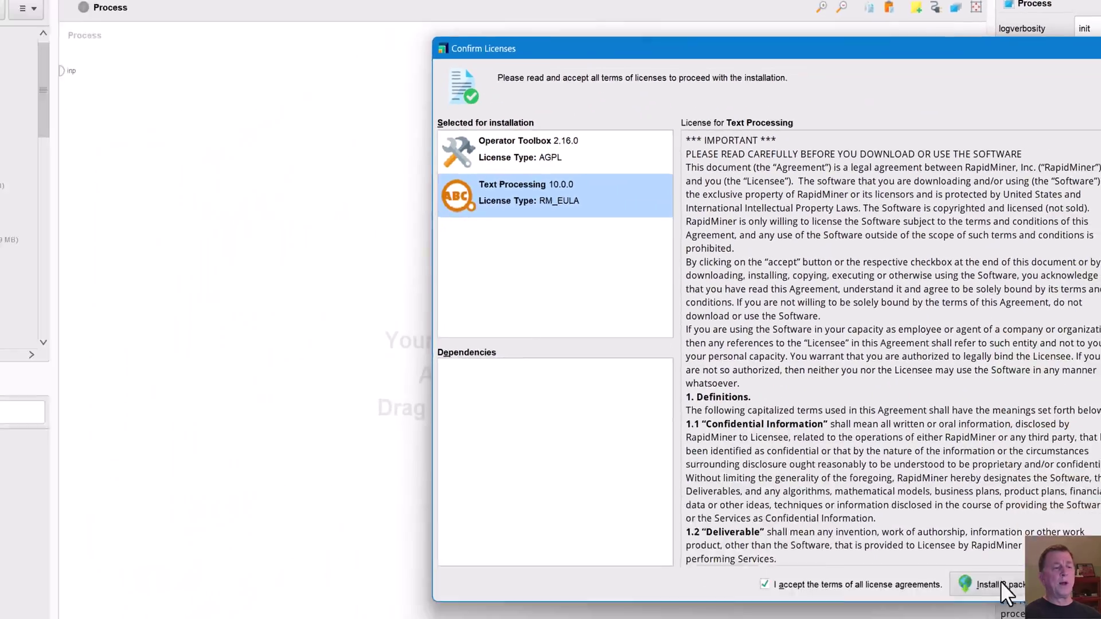
pyautogui.click(998, 583)
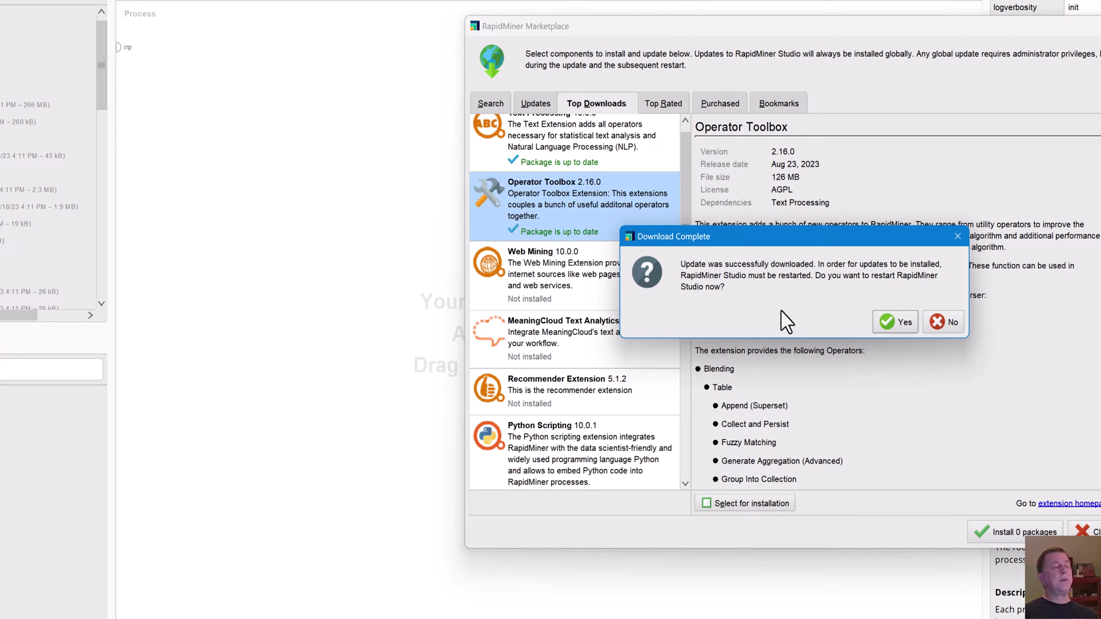
# - Restart RapidMiner Studio to activate the extensions and start with a blank process
pyautogui.click(898, 324)
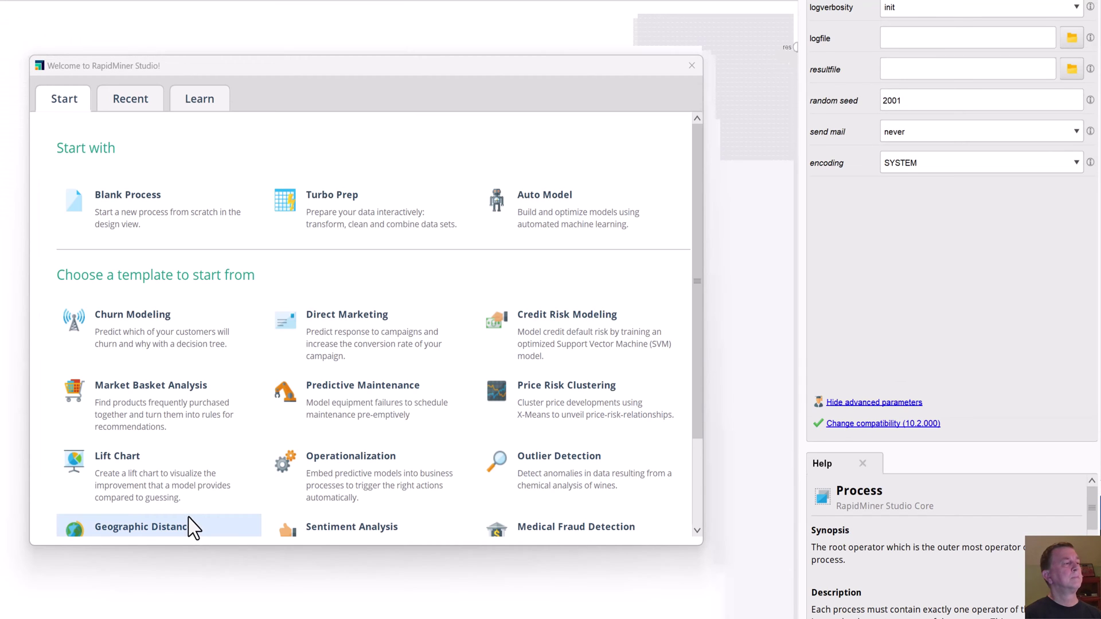
pyautogui.click(162, 203)
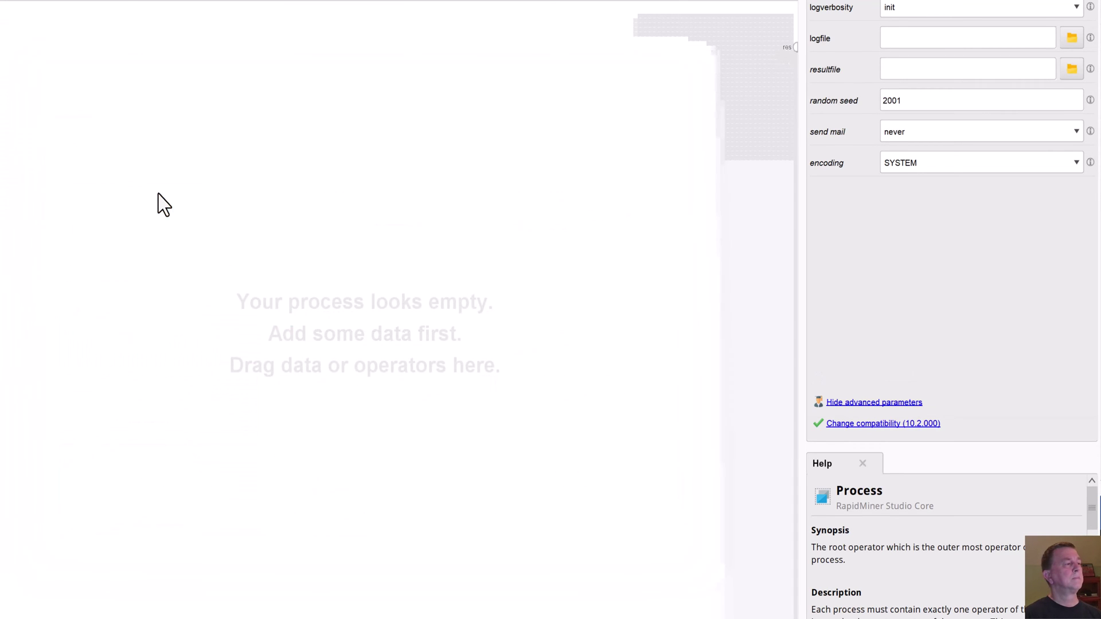